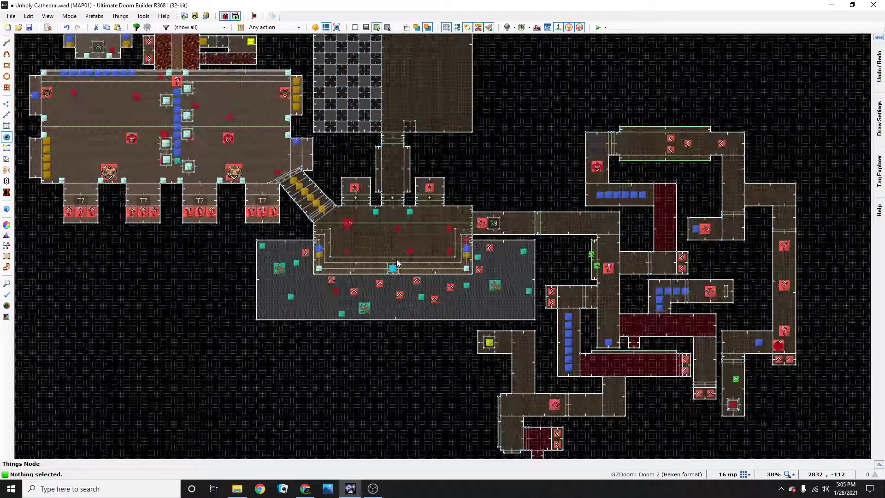
{"action": "scroll", "coordinate": [396, 263], "scroll_direction": "up", "scroll_amount": 4}
Step: Examine the map layout and the existing door between the two red pillars in 3D view
{"action": "scroll", "coordinate": [387, 242], "scroll_direction": "down", "scroll_amount": 4}
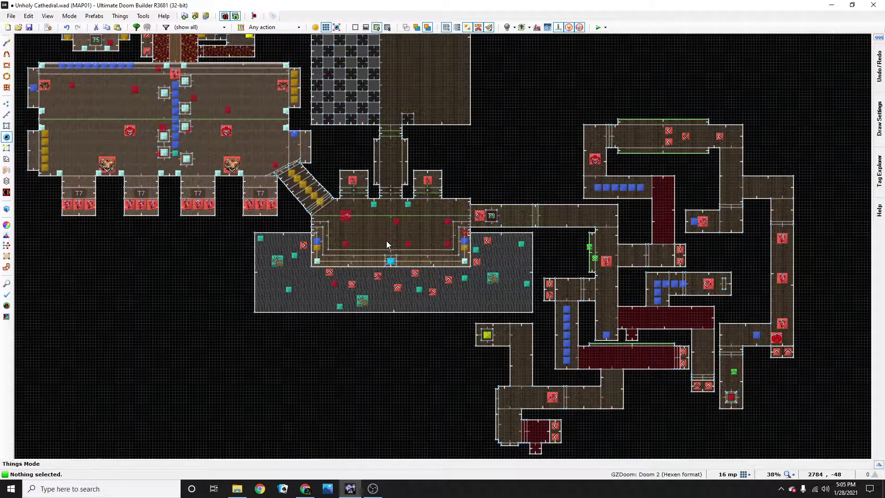
{"action": "scroll", "coordinate": [387, 243], "scroll_direction": "down", "scroll_amount": 2}
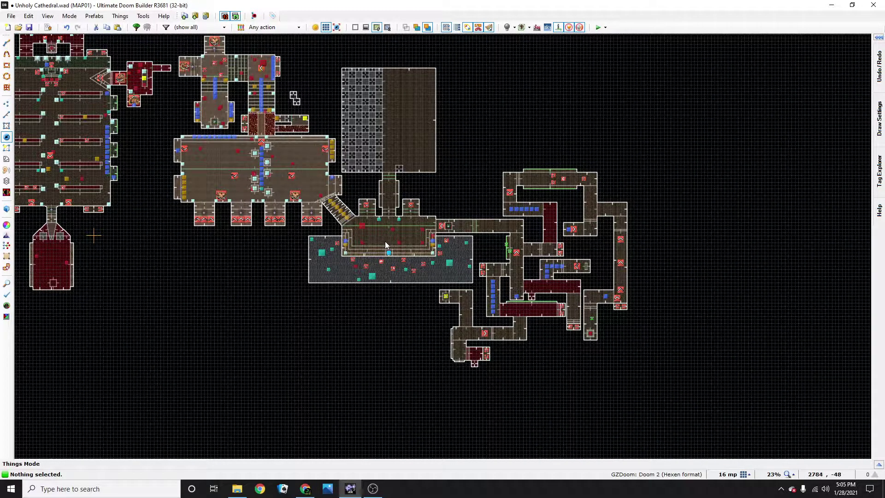
{"action": "scroll", "coordinate": [386, 244], "scroll_direction": "down", "scroll_amount": 1}
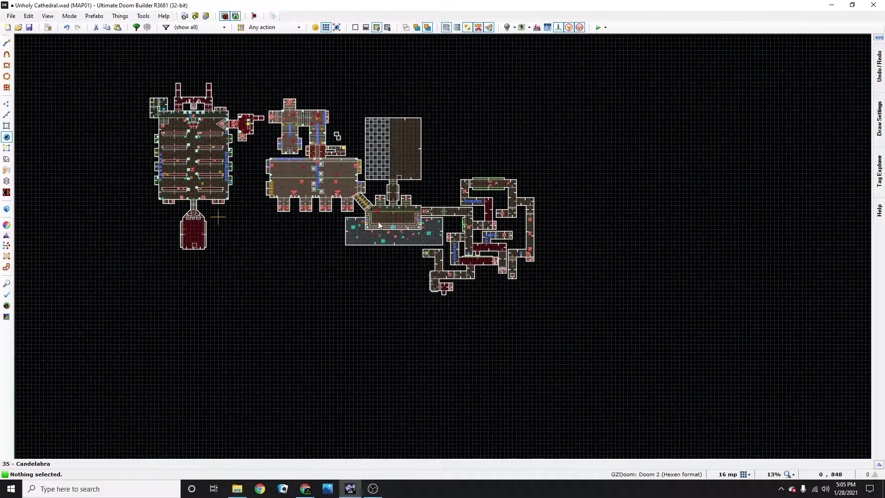
{"action": "scroll", "coordinate": [385, 242], "scroll_direction": "up", "scroll_amount": 5}
{"action": "scroll", "coordinate": [385, 214], "scroll_direction": "up", "scroll_amount": 4}
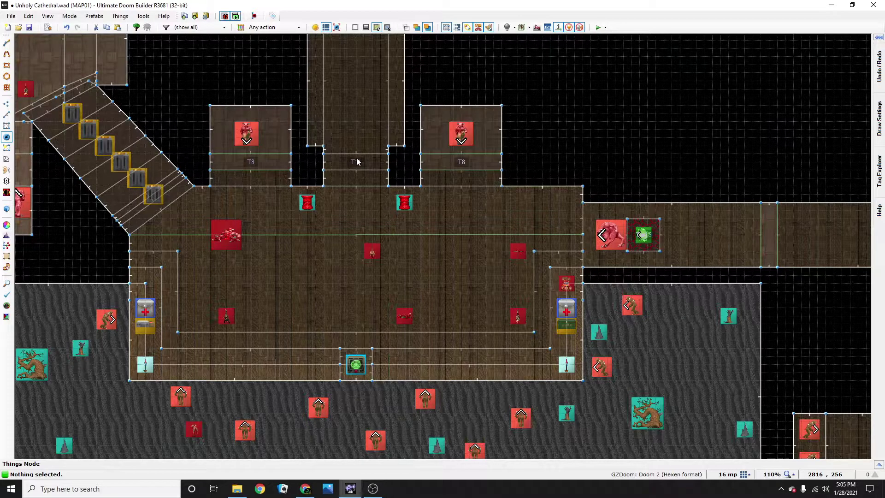
{"action": "key", "text": "q"}
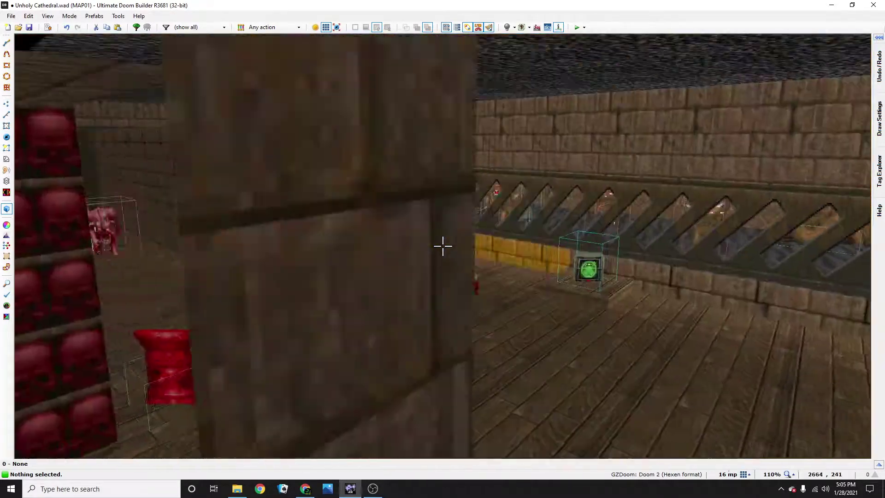
{"action": "key", "text": "w"}
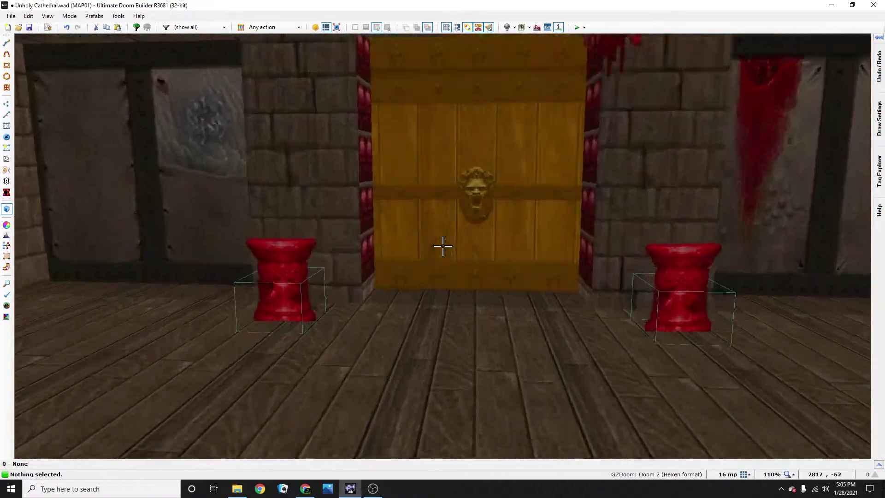
{"action": "key", "text": "w"}
{"action": "key", "text": "s"}
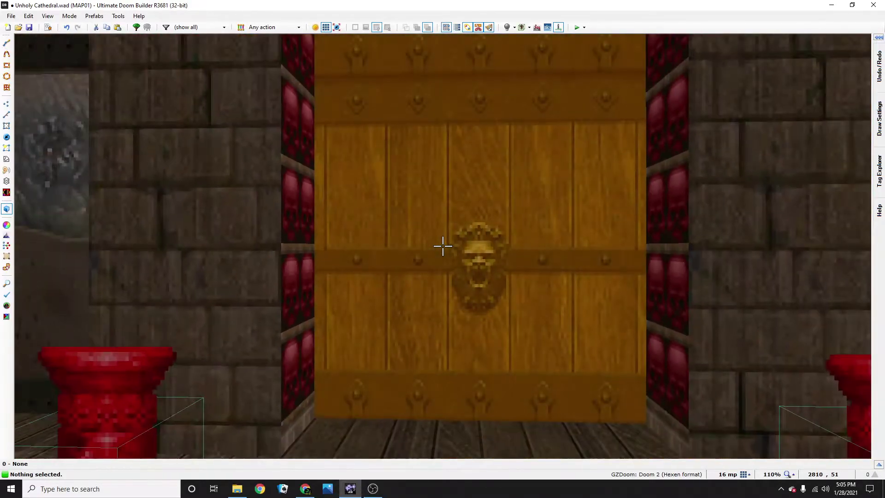
{"action": "key", "text": "q"}
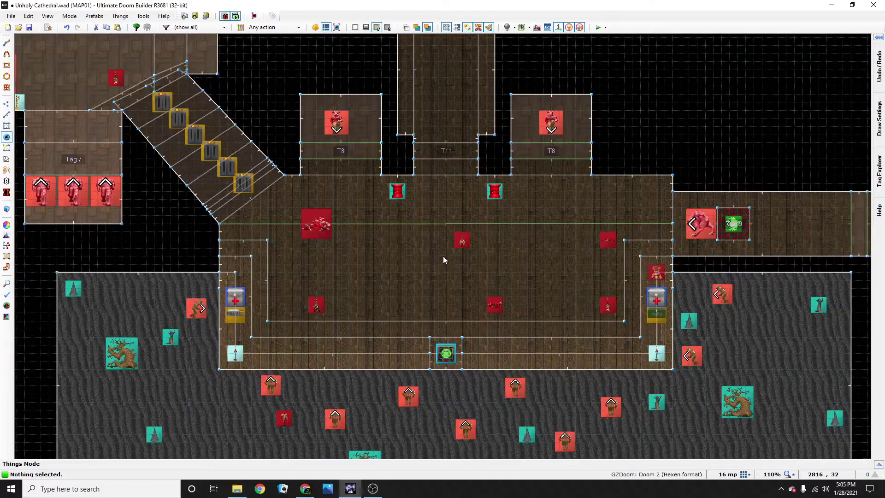
Step: Make the Tag 11 sector a door with BIGDOOR5 door, DOORTRAK track, FLAT20 ceiling and FLAT5_2 floor textures
{"action": "key", "text": "s"}
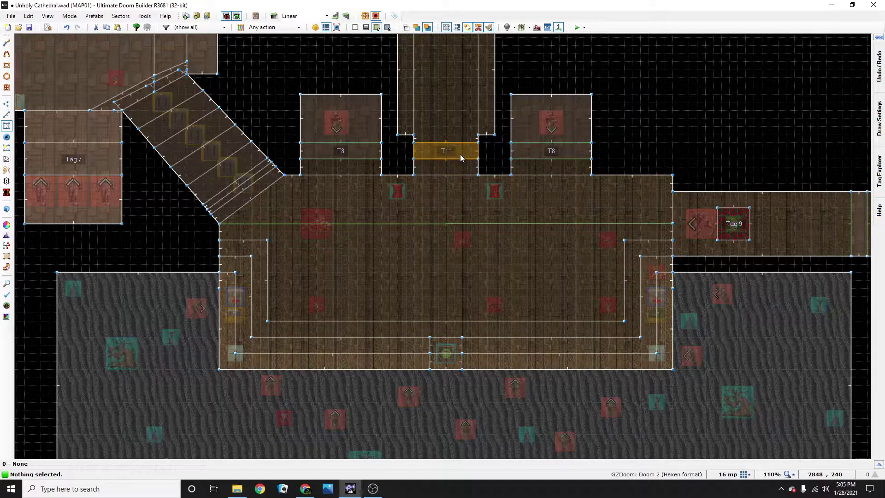
{"action": "left_click", "coordinate": [460, 154]}
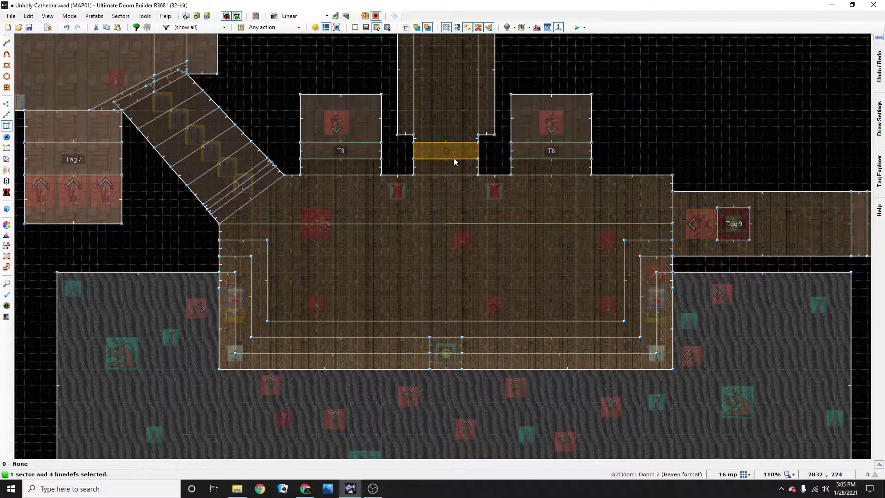
{"action": "key", "text": "ctrl+d"}
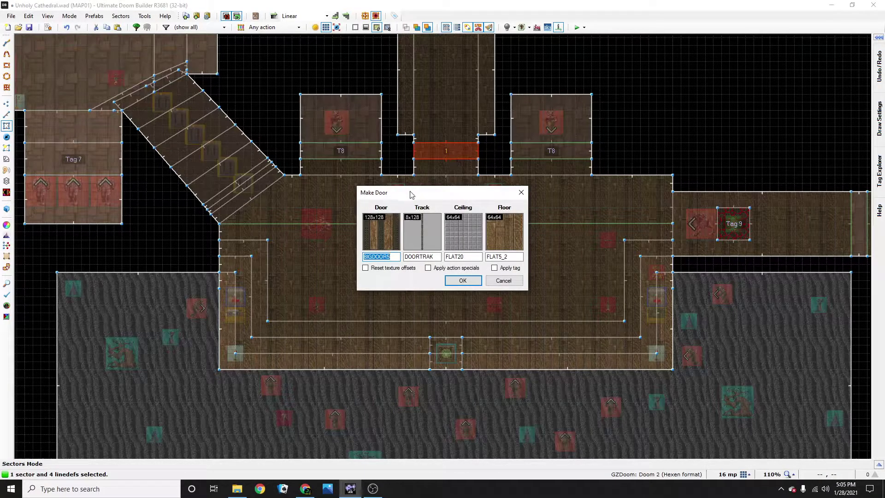
{"action": "left_click_drag", "start_coordinate": [409, 191], "coordinate": [385, 177]}
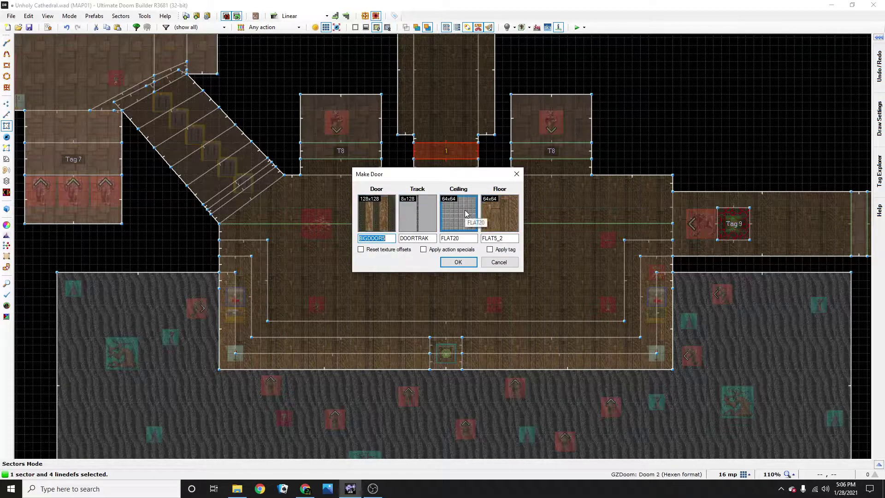
{"action": "left_click_drag", "start_coordinate": [391, 176], "coordinate": [389, 199]}
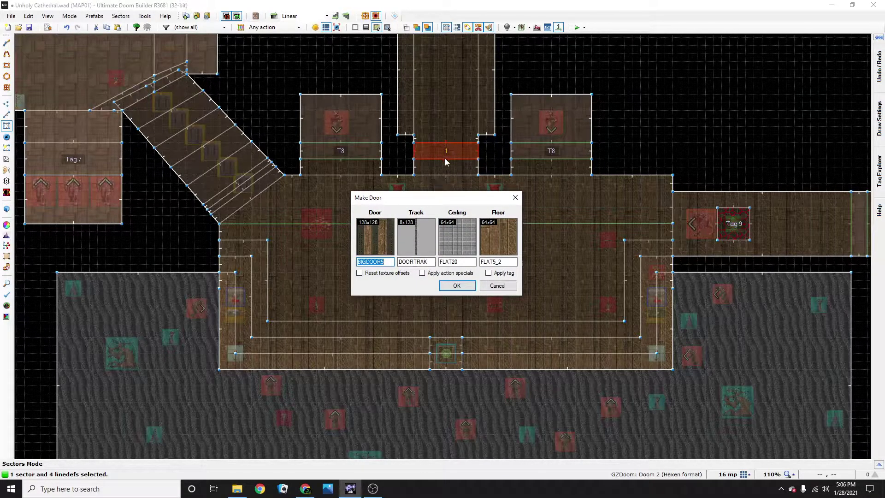
{"action": "left_click", "coordinate": [455, 286]}
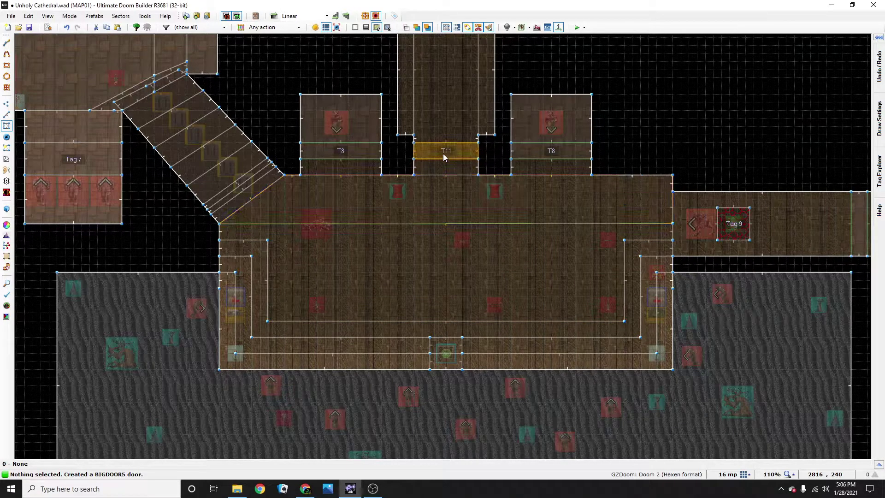
{"action": "scroll", "coordinate": [441, 162], "scroll_direction": "up", "scroll_amount": 4}
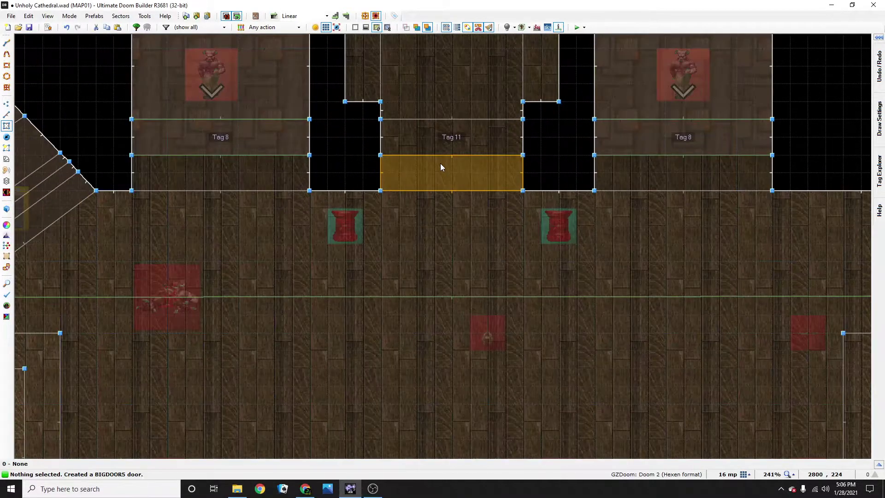
{"action": "scroll", "coordinate": [450, 119], "scroll_direction": "up", "scroll_amount": 5}
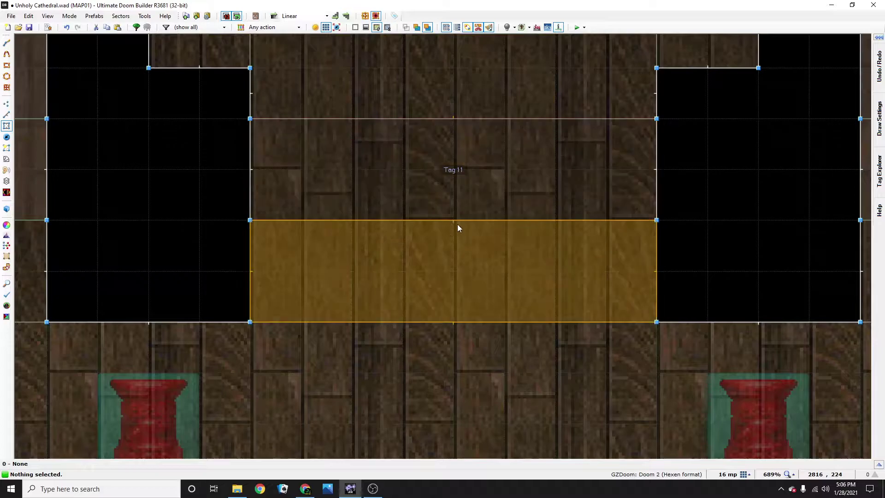
{"action": "scroll", "coordinate": [458, 226], "scroll_direction": "down", "scroll_amount": 2}
{"action": "scroll", "coordinate": [454, 218], "scroll_direction": "down", "scroll_amount": 2}
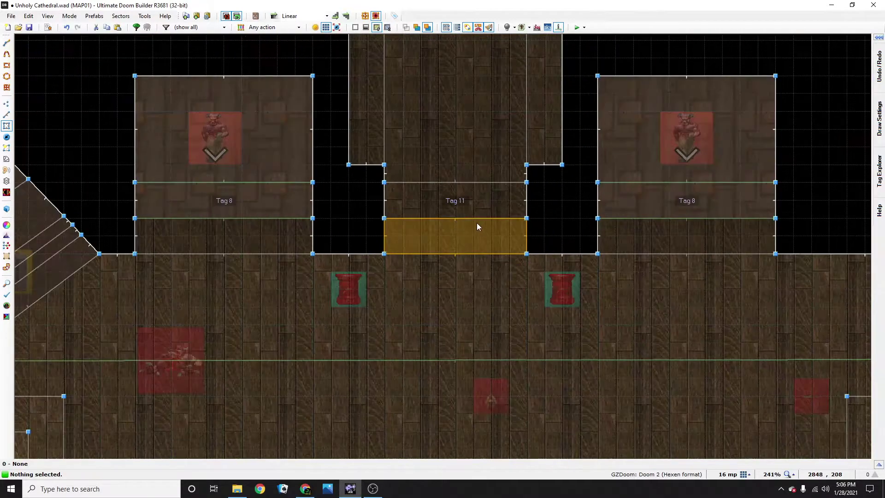
{"action": "scroll", "coordinate": [457, 219], "scroll_direction": "down", "scroll_amount": 1}
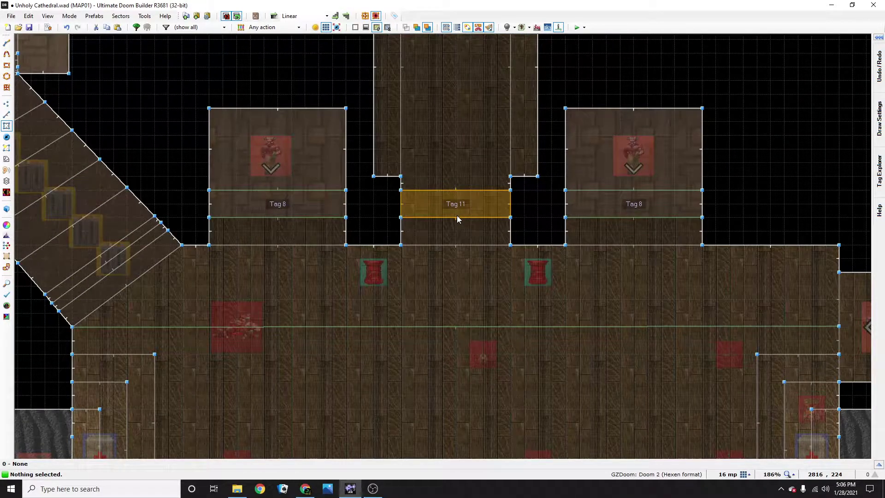
Step: Copy the BIGDOOR6 texture from the door at the corridor's far end and paste it onto both faces of the Tag 11 door
{"action": "key", "text": "q"}
{"action": "key", "text": "w"}
{"action": "key", "text": "s"}
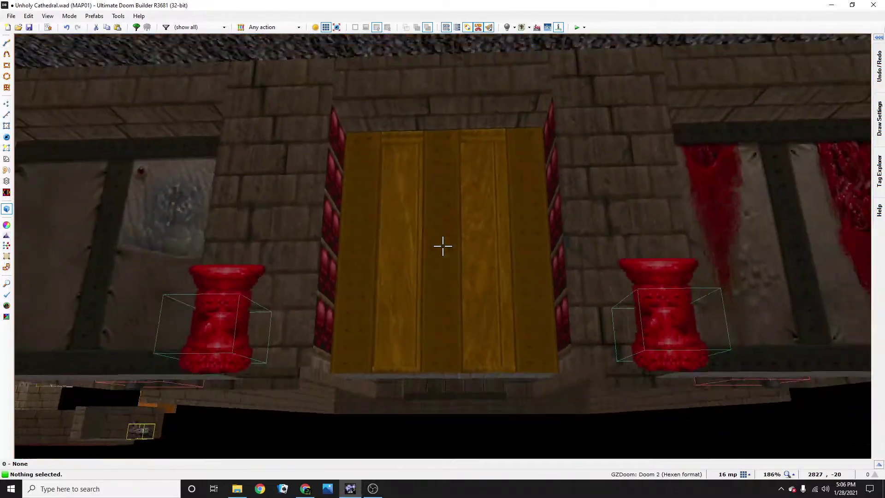
{"action": "key", "text": "w"}
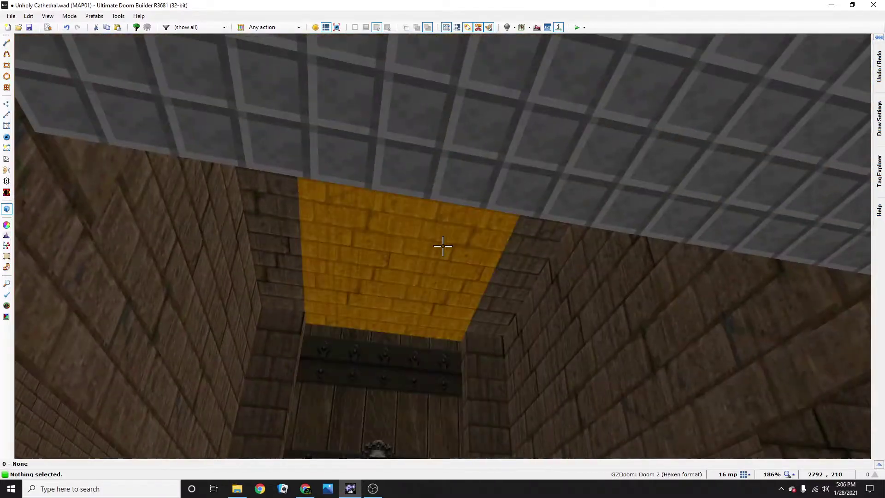
{"action": "key", "text": "w"}
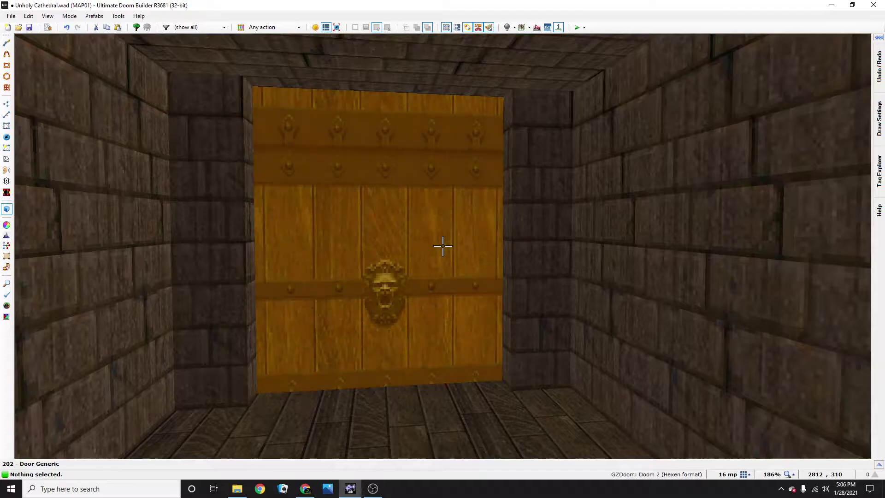
{"action": "key", "text": "ctrl+c"}
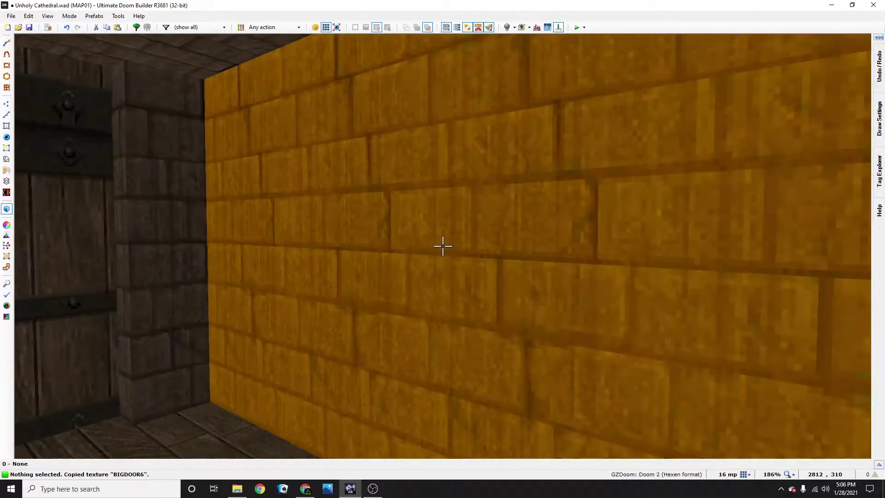
{"action": "key", "text": "w"}
{"action": "key", "text": "ctrl+v"}
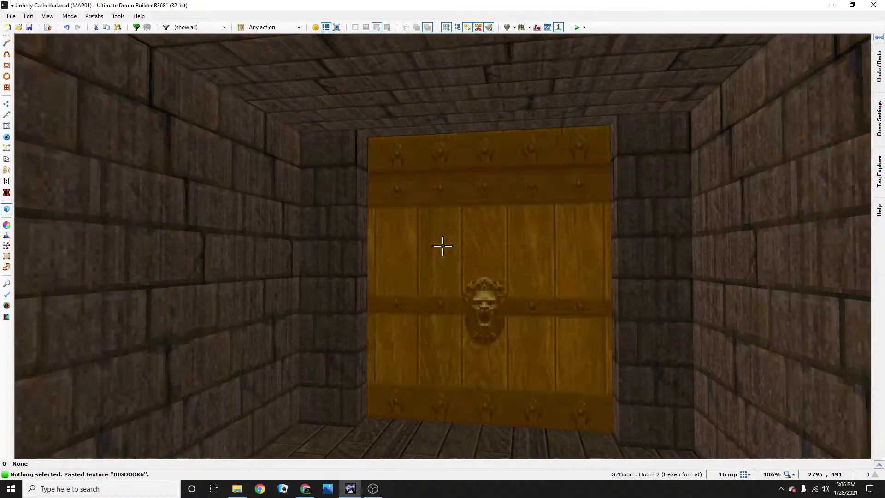
{"action": "key", "text": "s"}
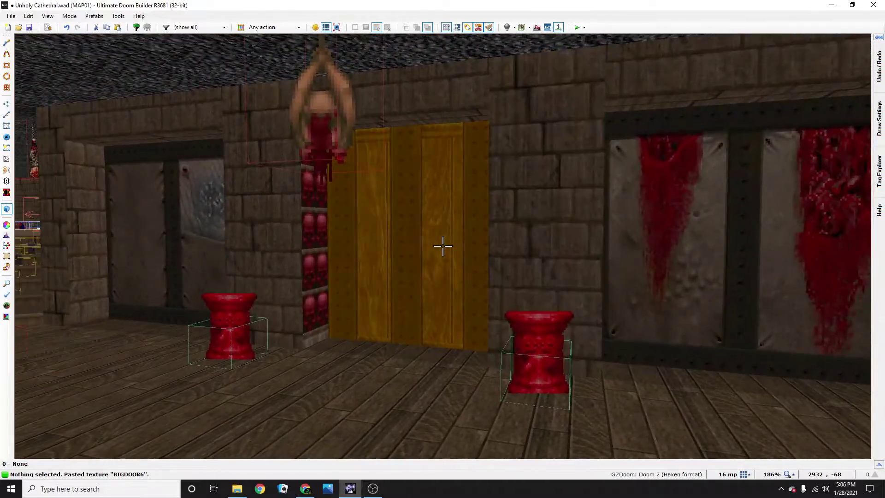
{"action": "key", "text": "ctrl+v"}
Step: Apply the BRICK9 wall texture to the Tag 11 door's underside and side tracks, and set its ceiling height to -224
{"action": "key", "text": "e"}
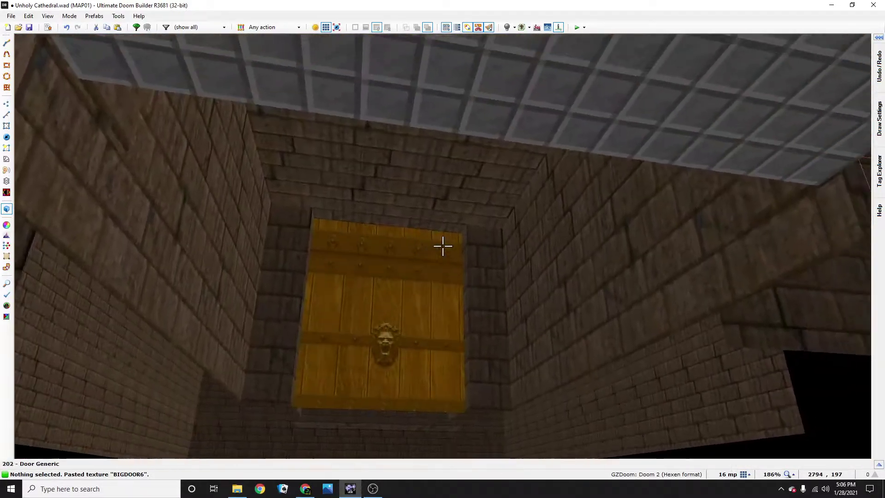
{"action": "scroll", "coordinate": [442, 245], "scroll_direction": "up", "scroll_amount": 2}
{"action": "key", "text": "ctrl+c"}
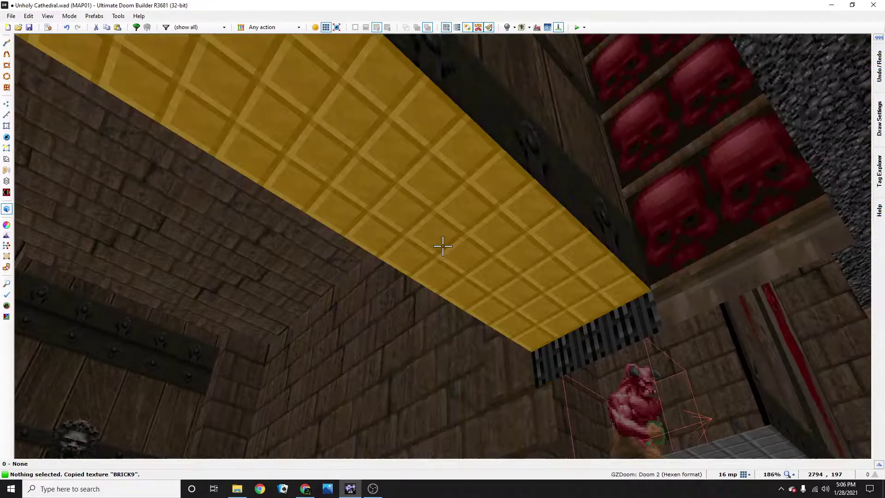
{"action": "key", "text": "ctrl+v"}
{"action": "key", "text": "ctrl+v"}
{"action": "key", "text": "e"}
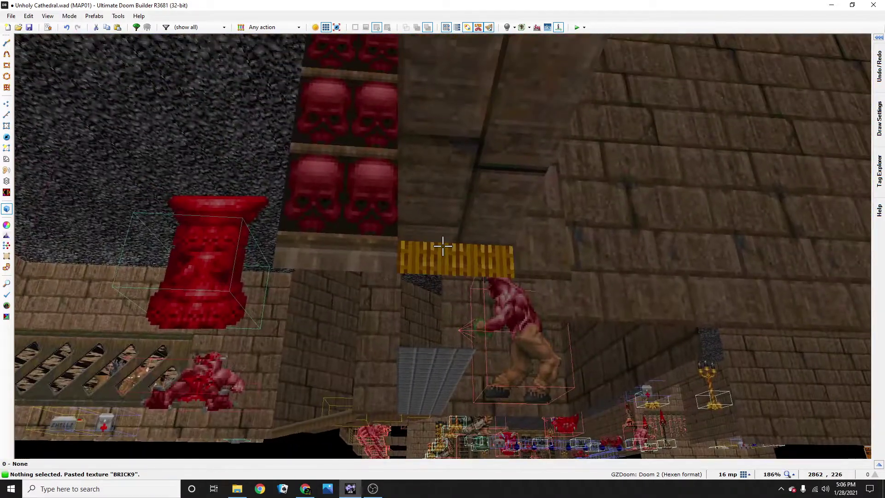
{"action": "scroll", "coordinate": [443, 247], "scroll_direction": "down", "scroll_amount": 10}
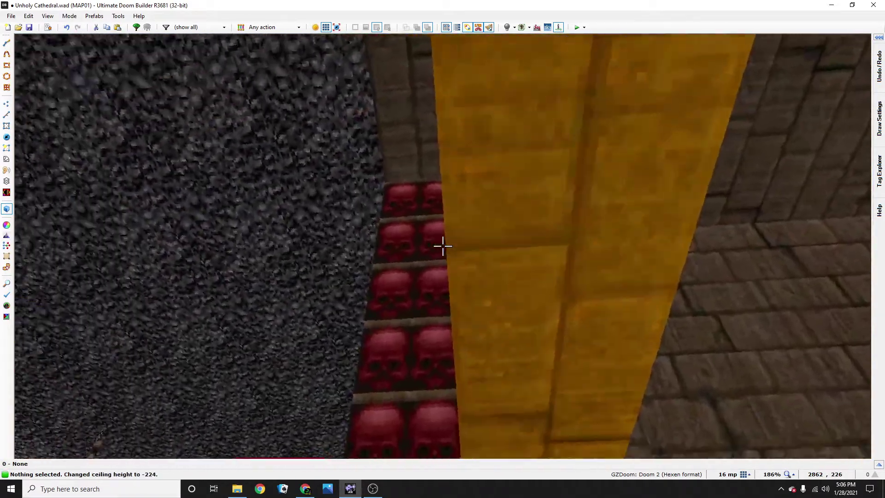
Step: Inspect the retextured Tag 11 door from the hall in 3D view
{"action": "key", "text": "d"}
{"action": "key", "text": "s"}
{"action": "key", "text": "e"}
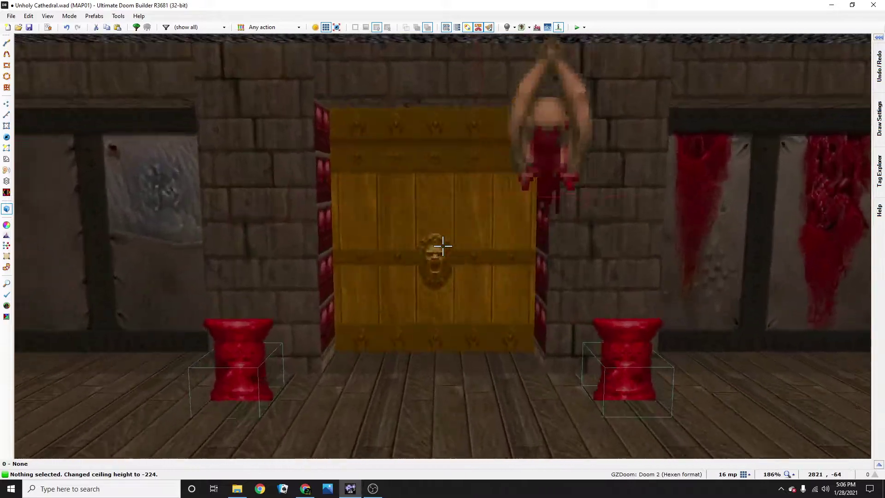
{"action": "key", "text": "e"}
{"action": "key", "text": "d"}
{"action": "key", "text": "s"}
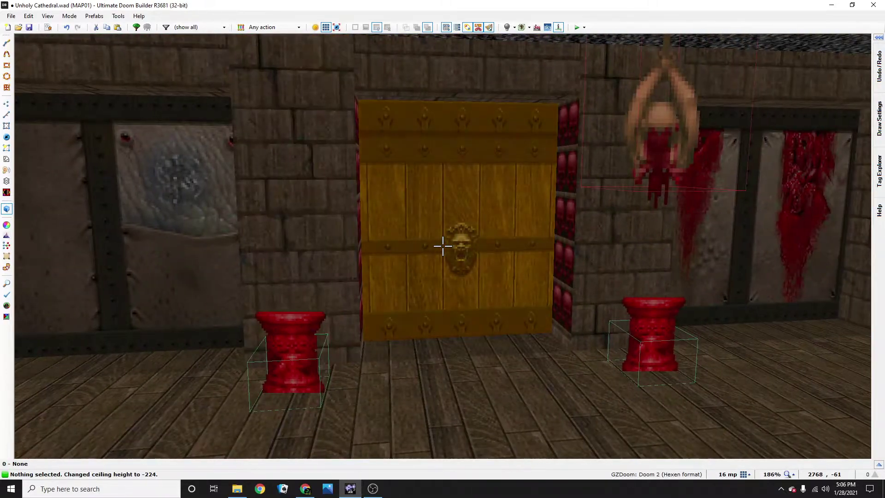
{"action": "key", "text": "f"}
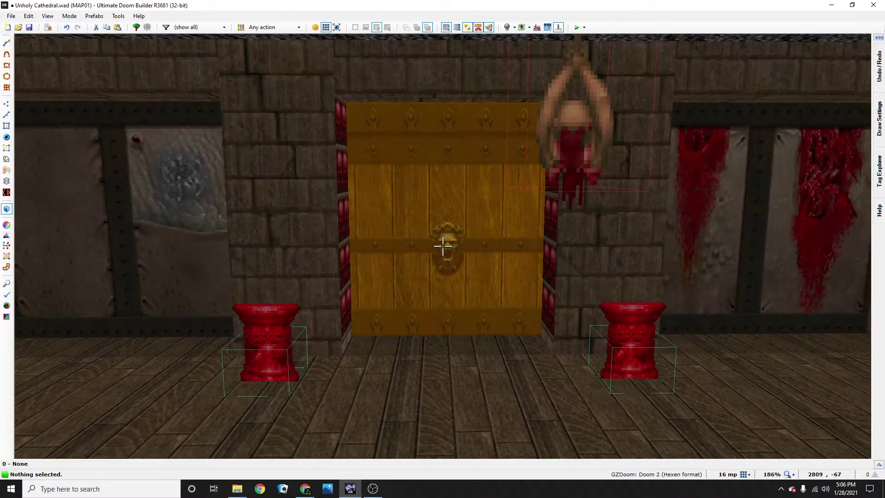
{"action": "key", "text": "q"}
Step: Select the front and back linedefs of the Tag 11 door and assign them action 13, Door Locked Raise
{"action": "scroll", "coordinate": [444, 246], "scroll_direction": "down", "scroll_amount": 3}
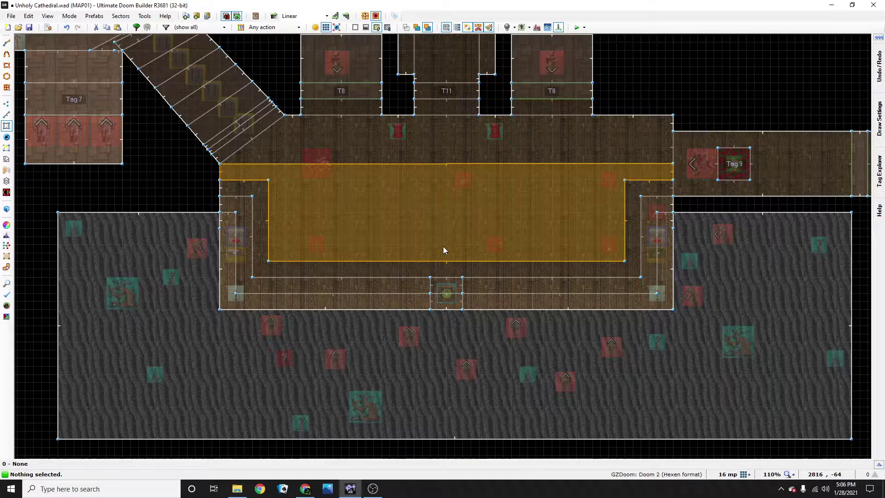
{"action": "key", "text": "l"}
{"action": "key", "text": "Up"}
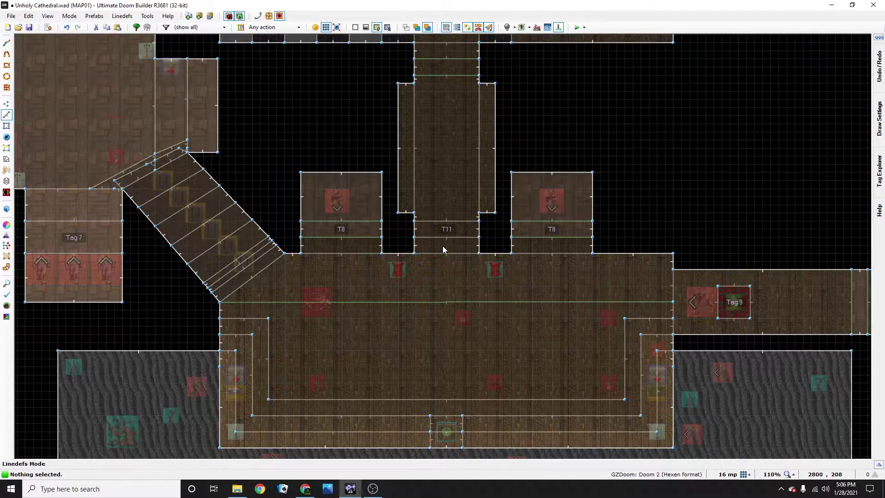
{"action": "scroll", "coordinate": [442, 245], "scroll_direction": "up", "scroll_amount": 4}
{"action": "left_click", "coordinate": [440, 228]}
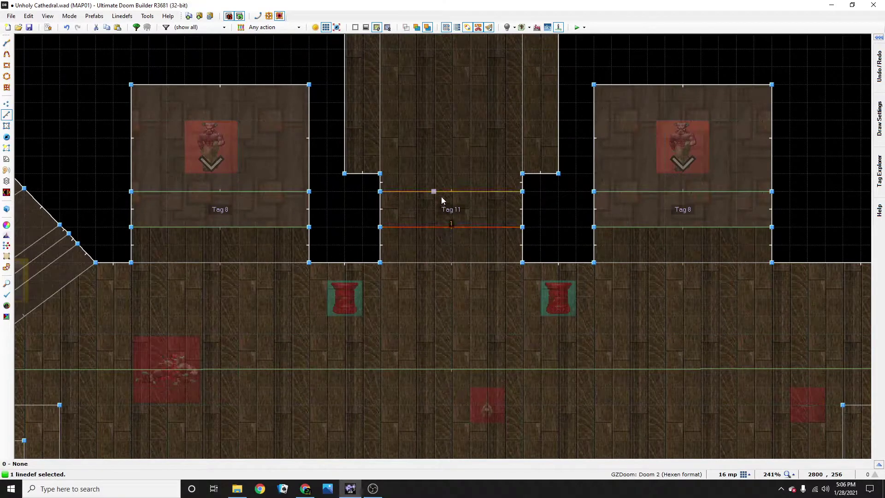
{"action": "left_click", "coordinate": [441, 193]}
{"action": "right_click", "coordinate": [441, 197]}
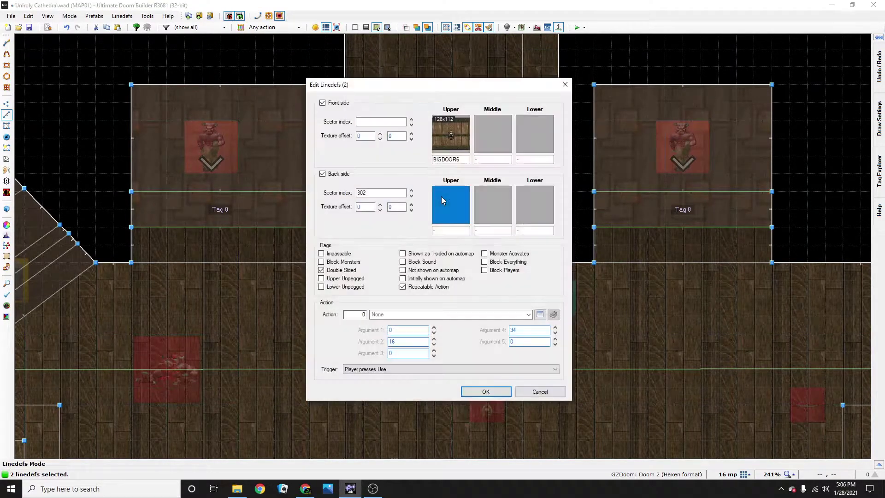
{"action": "left_click", "coordinate": [364, 315]}
{"action": "type", "text": "13"}
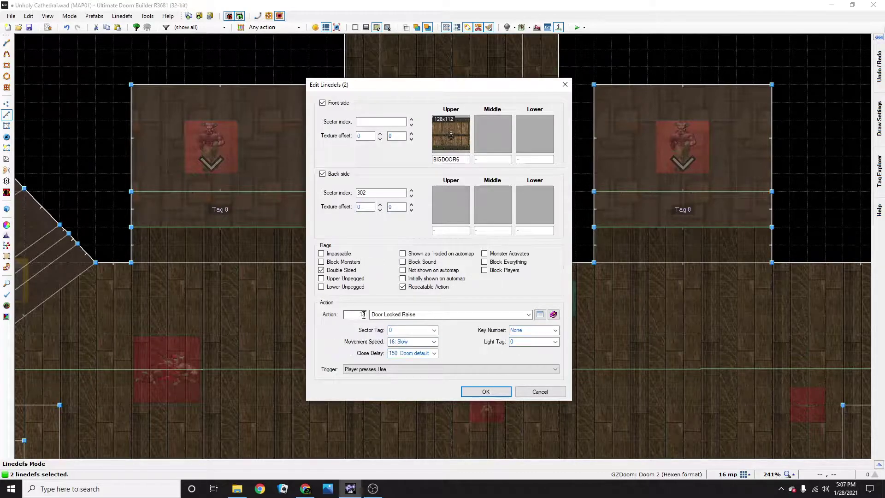
Step: Browse the Door category of predefined actions and choose 13 Door Locked Raise for the two linedefs
{"action": "left_click", "coordinate": [542, 314]}
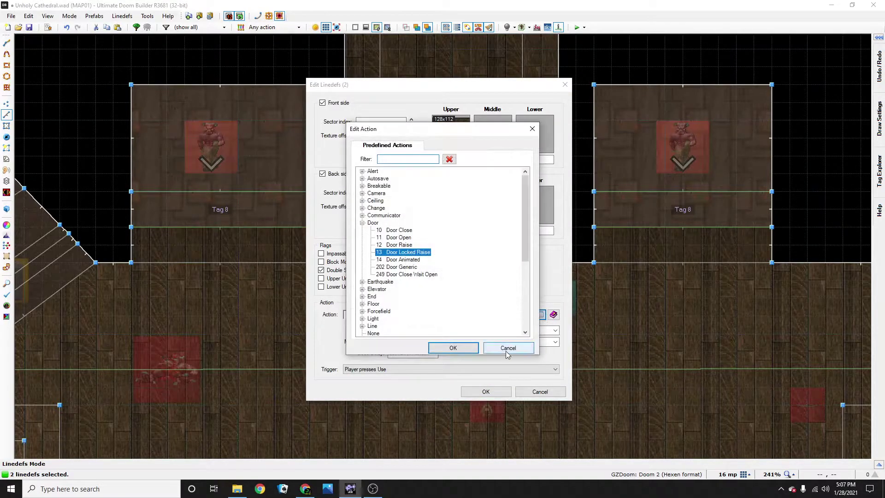
{"action": "left_click", "coordinate": [509, 349]}
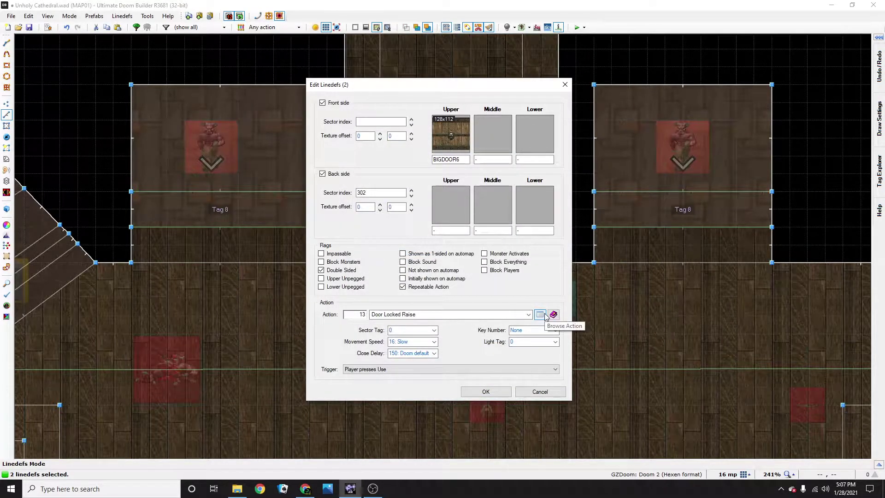
{"action": "left_click", "coordinate": [540, 315]}
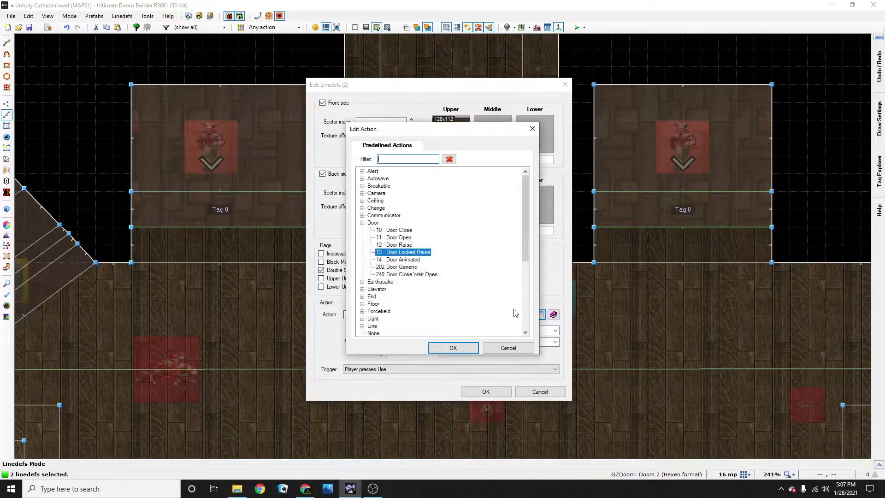
{"action": "left_click", "coordinate": [363, 223]}
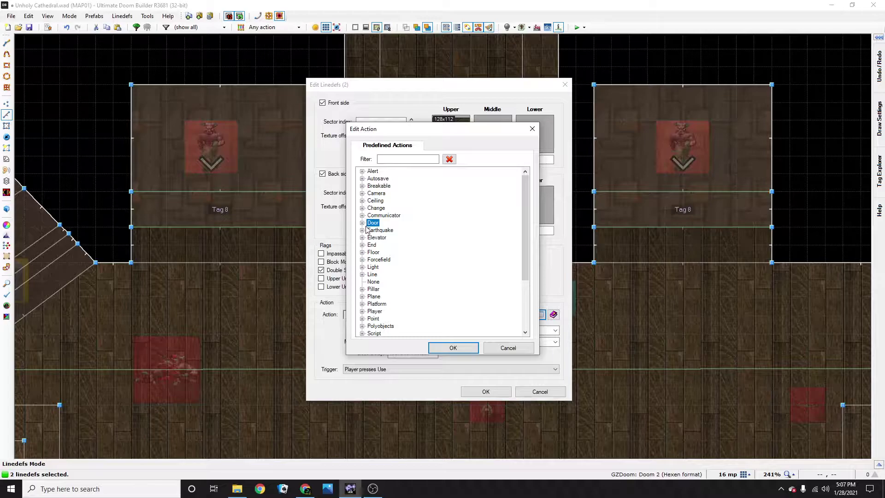
{"action": "left_click", "coordinate": [363, 223]}
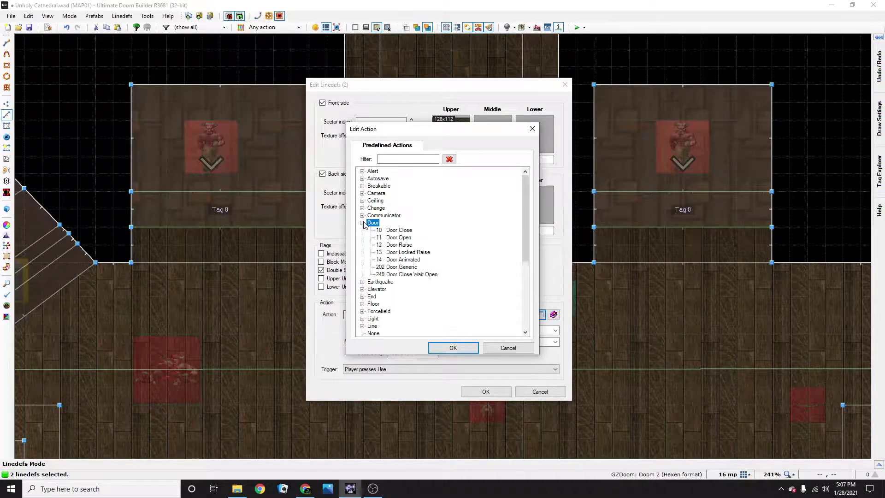
{"action": "left_click", "coordinate": [408, 252]}
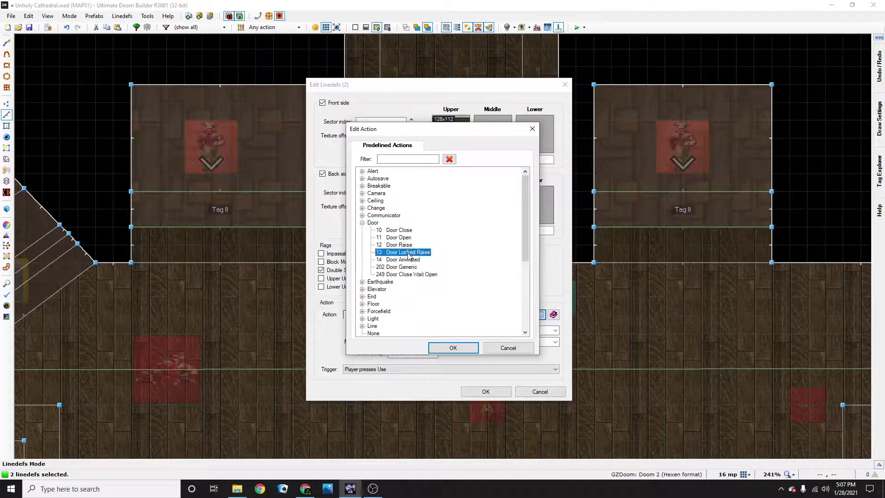
{"action": "left_click", "coordinate": [454, 348]}
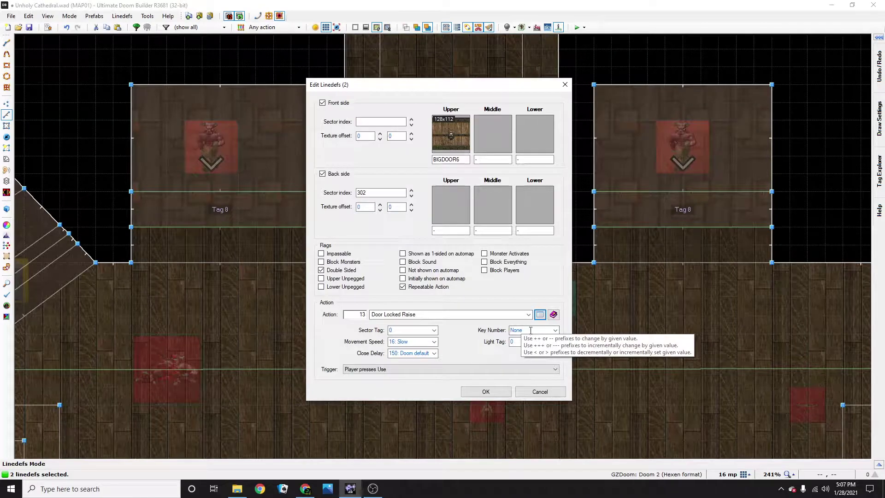
Step: Require the Red skull key, set movement speed to 32: Normal and trigger to Player presses Use, and apply to both door linedefs
{"action": "left_click", "coordinate": [556, 330]}
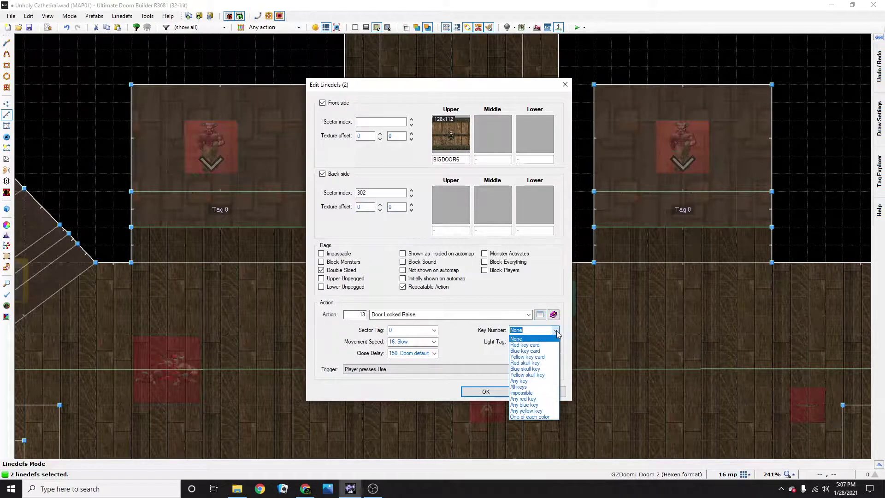
{"action": "left_click", "coordinate": [538, 363]}
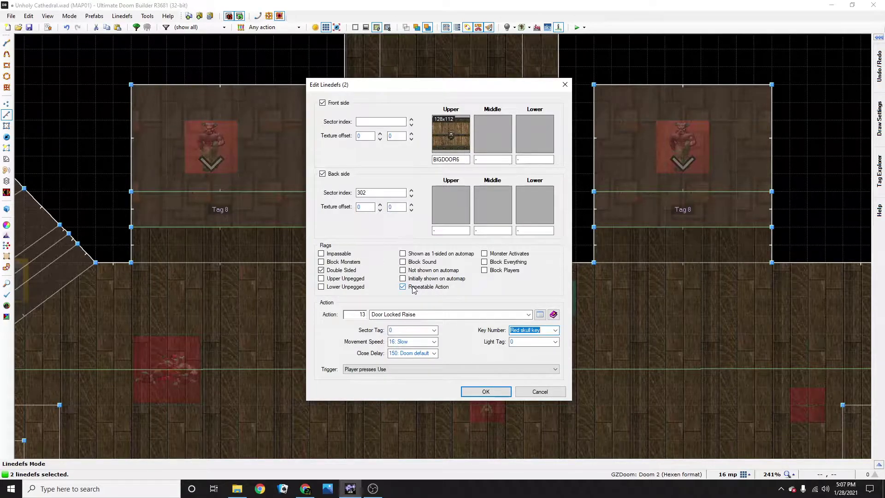
{"action": "left_click", "coordinate": [434, 342]}
{"action": "left_click", "coordinate": [433, 343]}
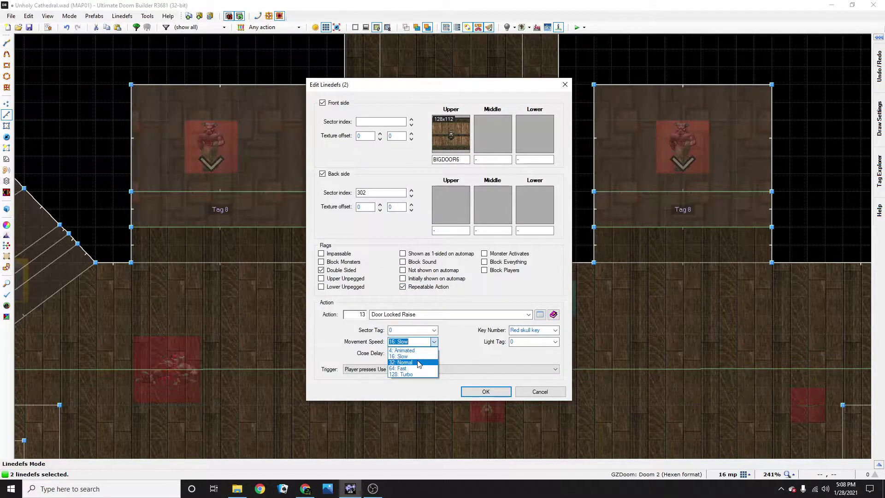
{"action": "left_click", "coordinate": [419, 363]}
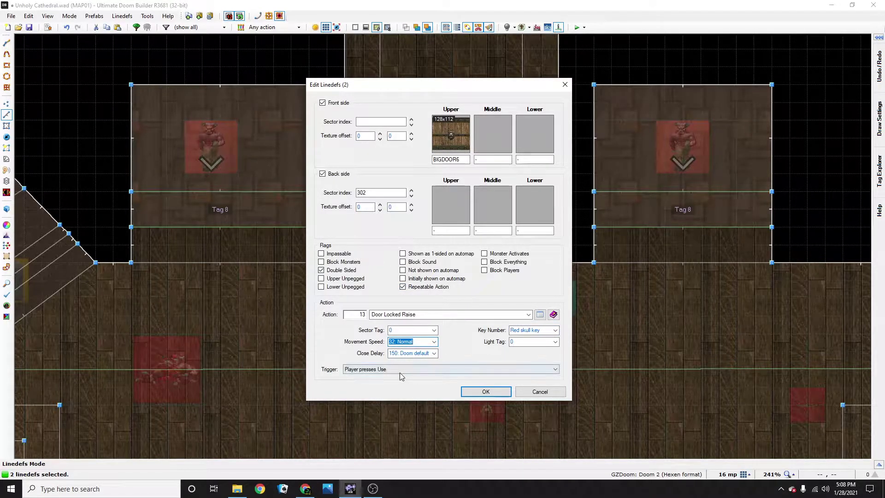
{"action": "left_click", "coordinate": [383, 369]}
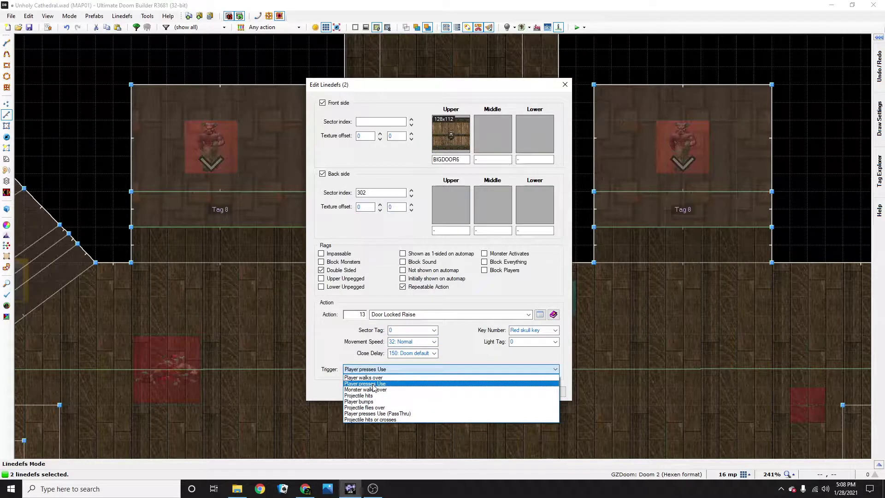
{"action": "left_click", "coordinate": [374, 383]}
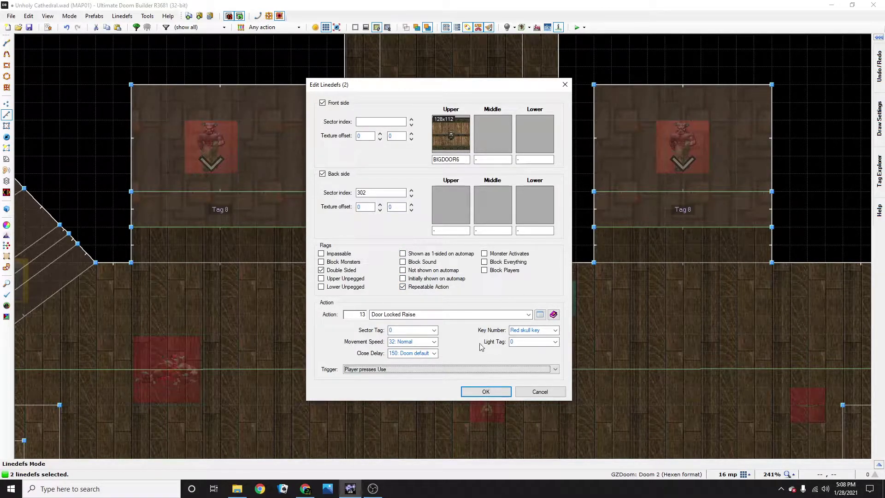
{"action": "left_click", "coordinate": [482, 394]}
{"action": "scroll", "coordinate": [500, 383], "scroll_direction": "down", "scroll_amount": 4}
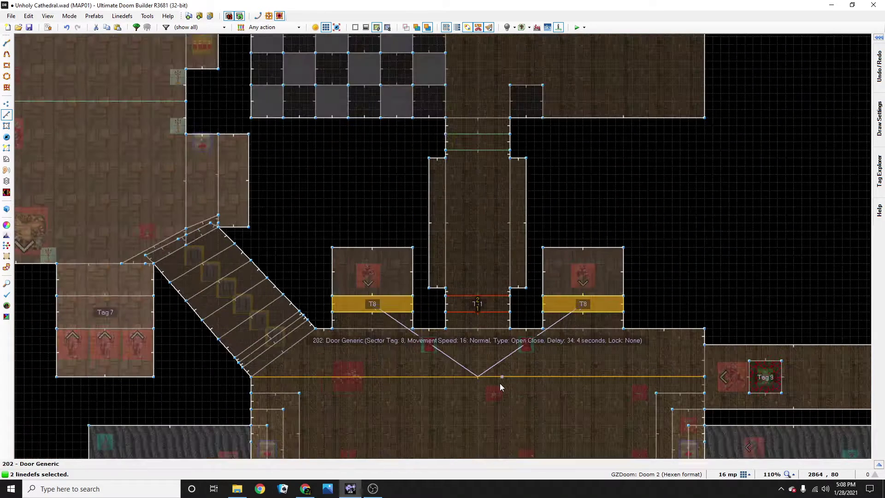
{"action": "left_click", "coordinate": [501, 385]}
Step: Examine the Tag 11 door's front linedef on the map
{"action": "scroll", "coordinate": [482, 312], "scroll_direction": "up", "scroll_amount": 4}
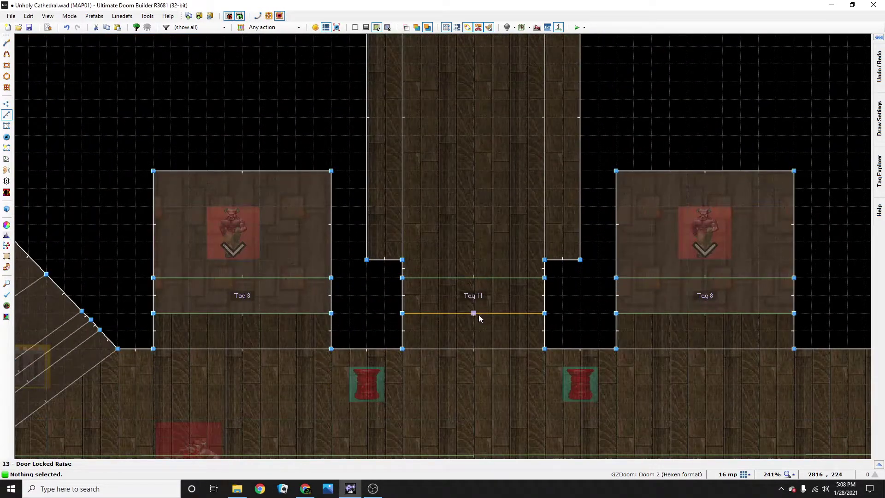
{"action": "key", "text": "Down"}
{"action": "key", "text": "Down"}
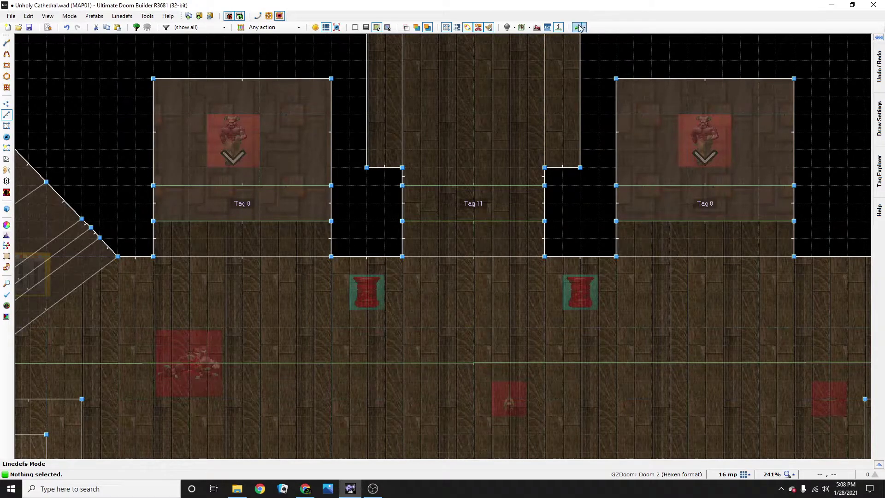
{"action": "scroll", "coordinate": [473, 194], "scroll_direction": "up", "scroll_amount": 2}
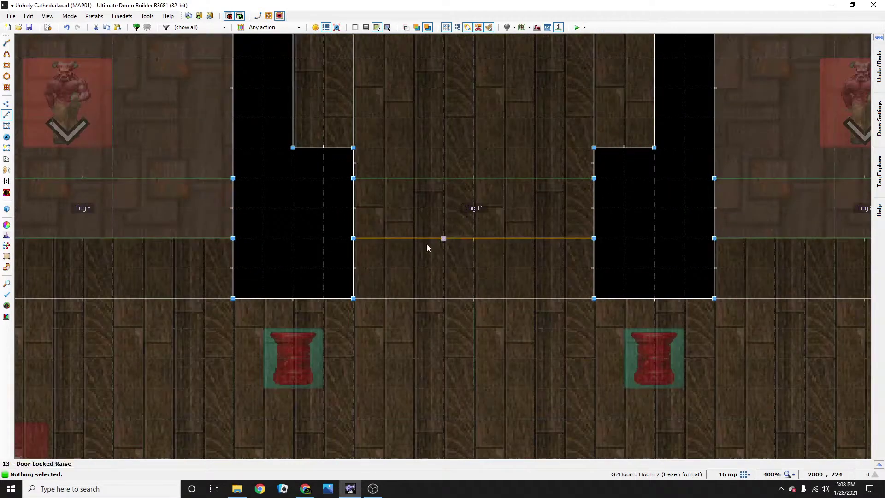
{"action": "scroll", "coordinate": [470, 239], "scroll_direction": "down", "scroll_amount": 2}
{"action": "scroll", "coordinate": [471, 239], "scroll_direction": "up", "scroll_amount": 2}
{"action": "scroll", "coordinate": [473, 240], "scroll_direction": "down", "scroll_amount": 4}
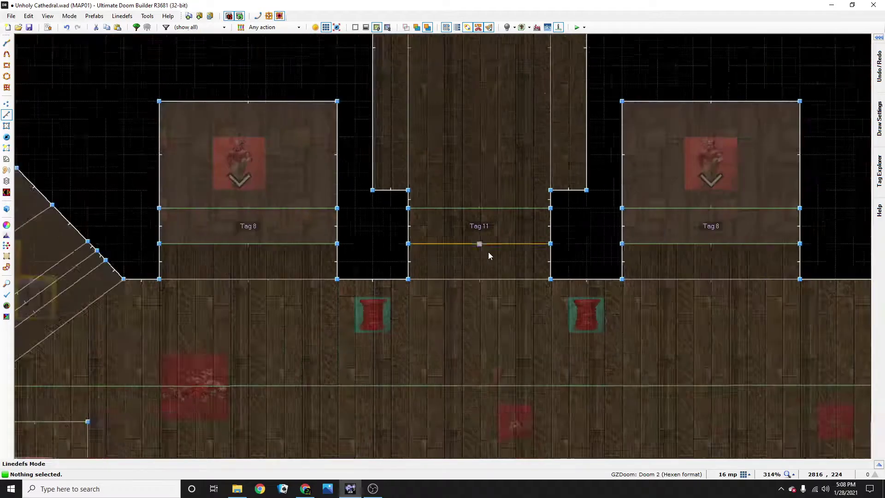
Step: Insert a new thing at X 4736, Y -864 in the dead-end corridor with the small red-bordered pedestal, in the map's southeast
{"action": "scroll", "coordinate": [485, 259], "scroll_direction": "down", "scroll_amount": 4}
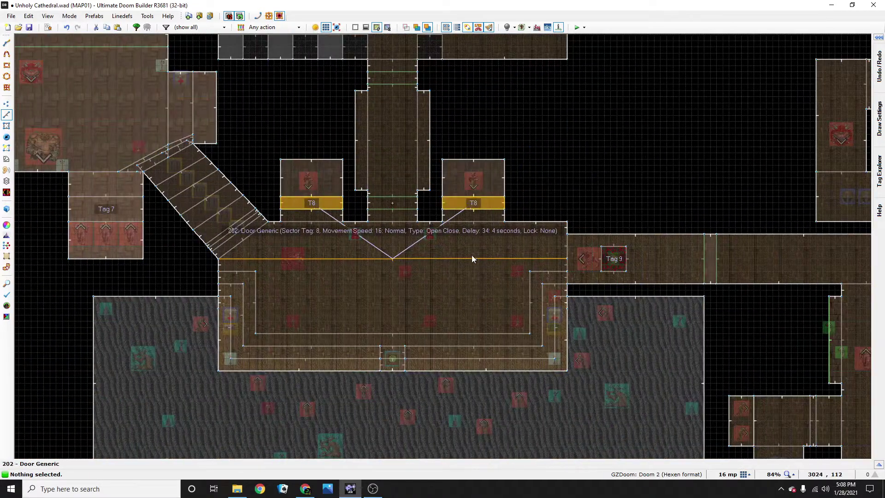
{"action": "scroll", "coordinate": [473, 254], "scroll_direction": "down", "scroll_amount": 4}
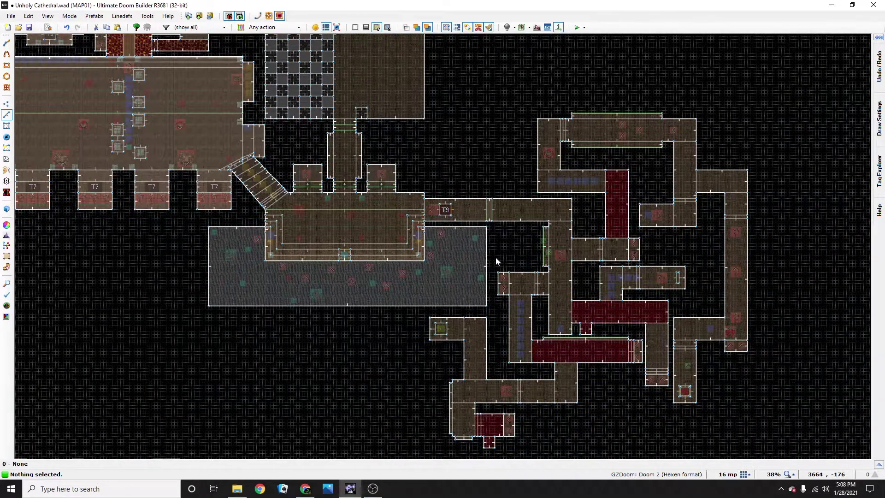
{"action": "key", "text": "Right"}
{"action": "key", "text": "Right"}
{"action": "key", "text": "Down"}
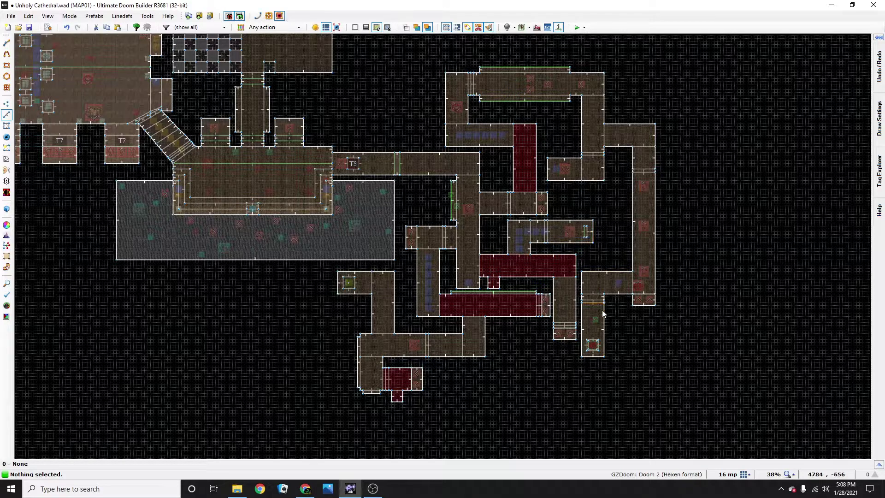
{"action": "key", "text": "Right"}
{"action": "key", "text": "Right"}
{"action": "key", "text": "Down"}
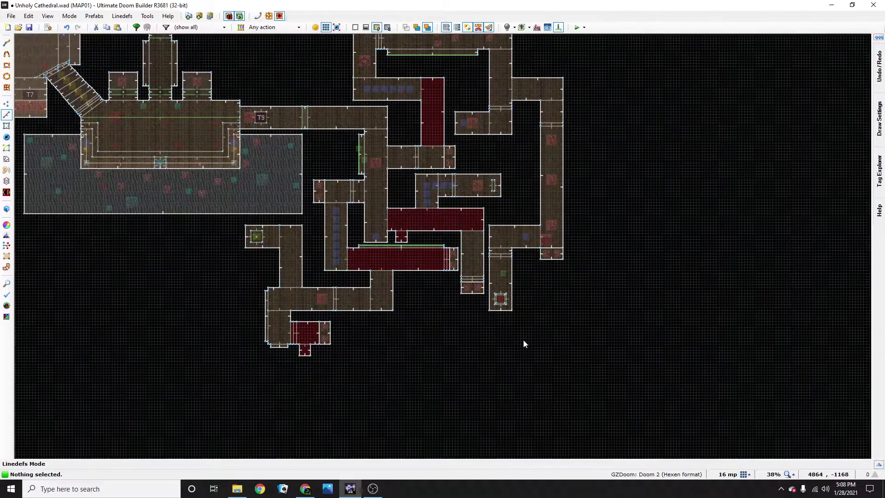
{"action": "scroll", "coordinate": [524, 343], "scroll_direction": "up", "scroll_amount": 6}
{"action": "key", "text": "t"}
{"action": "scroll", "coordinate": [498, 302], "scroll_direction": "up", "scroll_amount": 4}
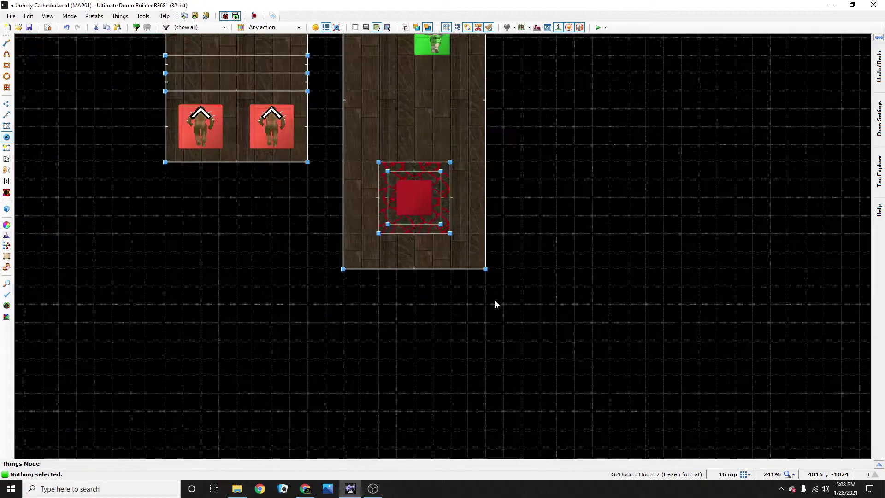
{"action": "key", "text": "Left"}
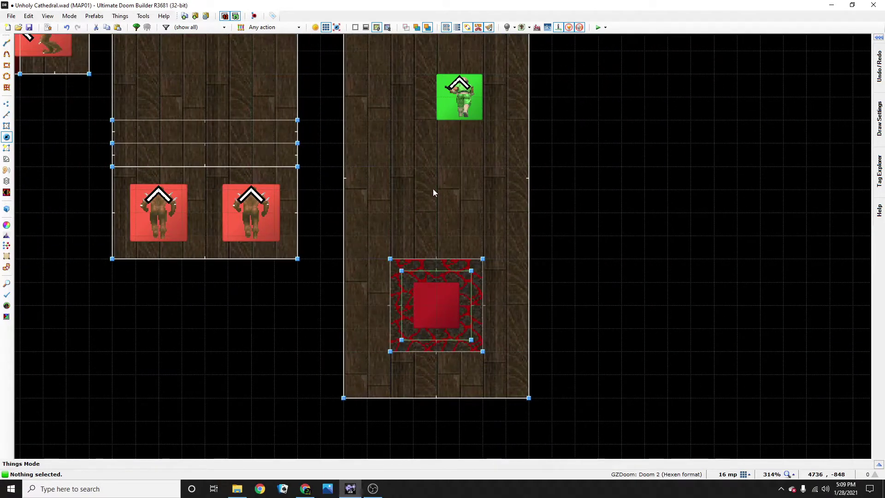
{"action": "key", "text": "Insert"}
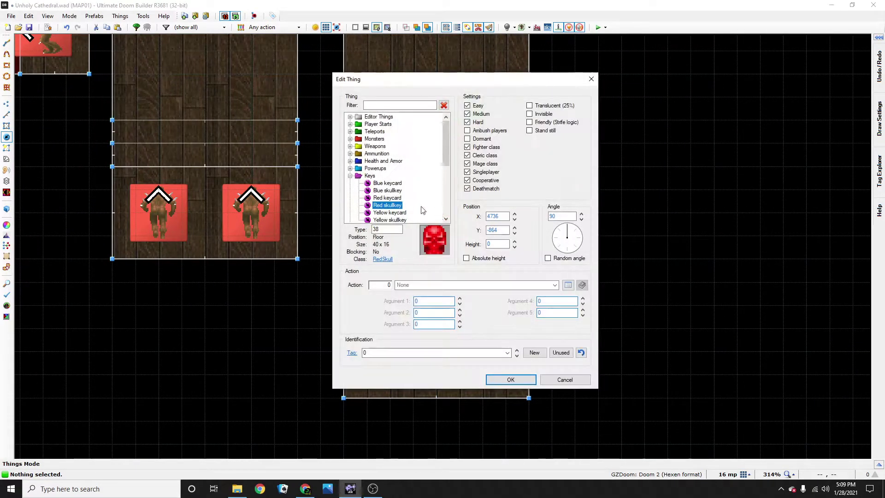
Step: Choose Red skullkey from the Keys category as the new thing's type
{"action": "left_click", "coordinate": [350, 176]}
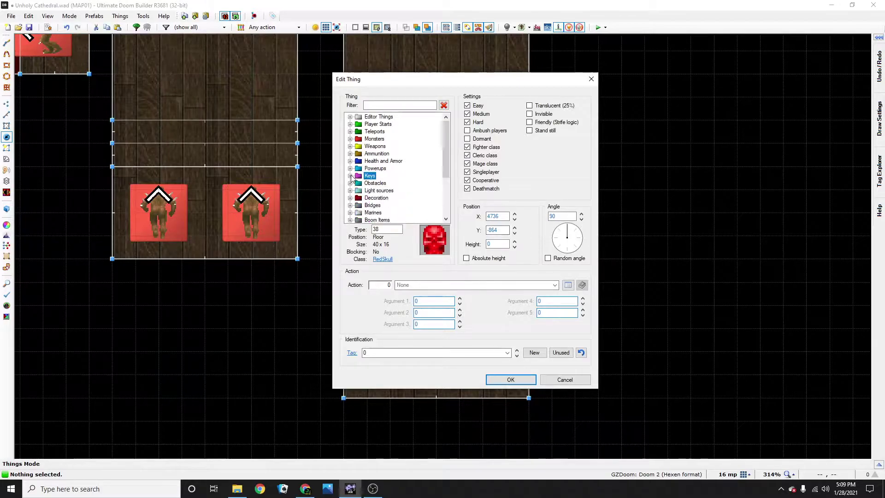
{"action": "left_click", "coordinate": [350, 177]}
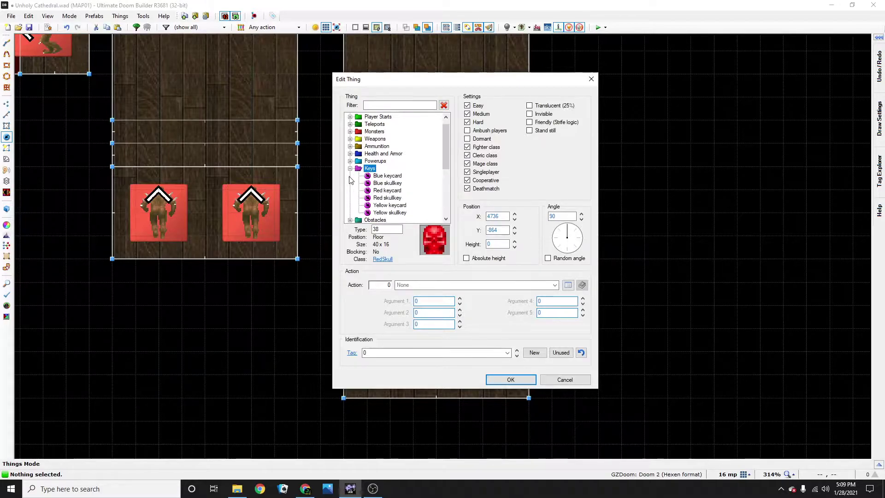
{"action": "left_click", "coordinate": [387, 191]}
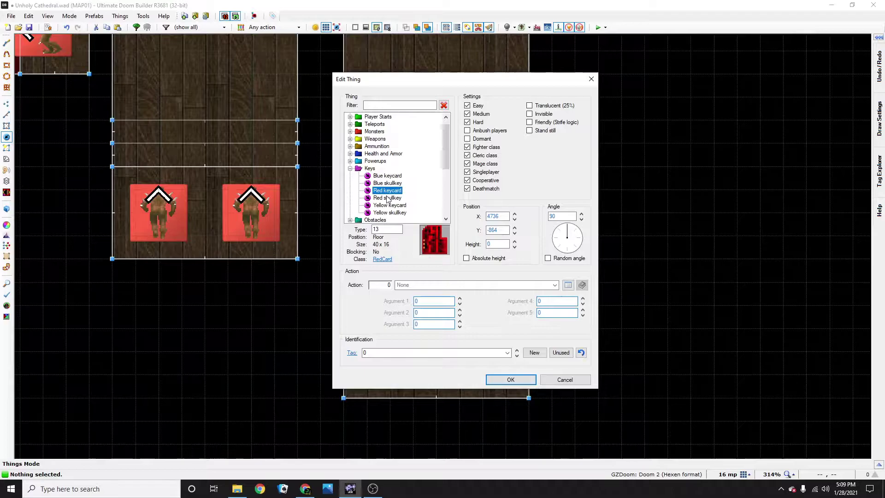
{"action": "left_click", "coordinate": [387, 198]}
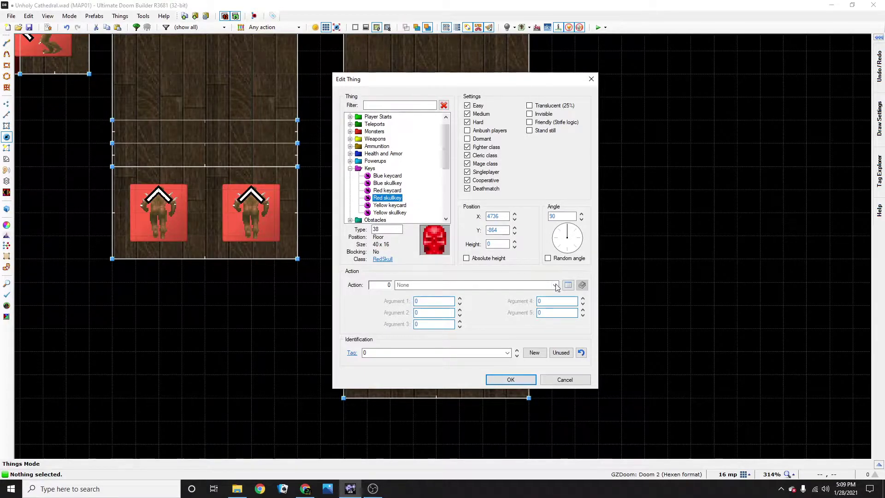
Step: Assign action 13 Door Locked Raise to the red skullkey thing
{"action": "left_click", "coordinate": [389, 285]}
{"action": "type", "text": "13"}
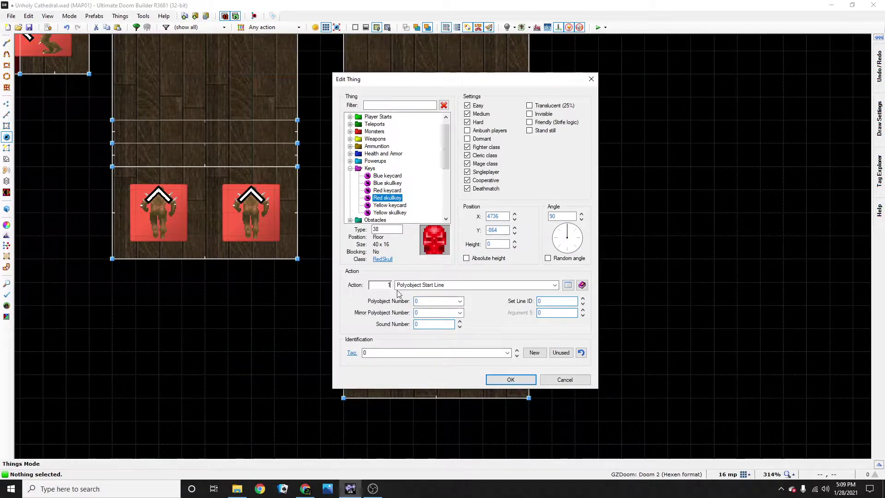
{"action": "left_click", "coordinate": [568, 285]}
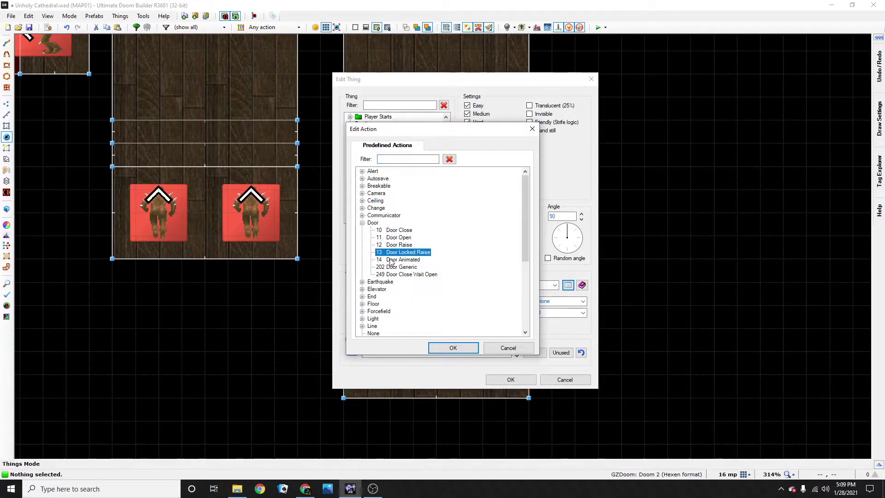
{"action": "left_click", "coordinate": [453, 348]}
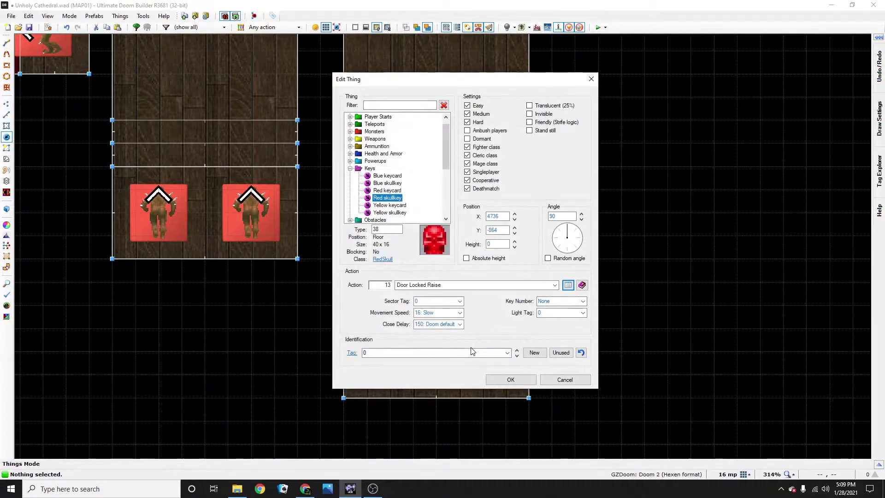
Step: Set the key's action to movement speed 32: Normal and key number Red skull key, and apply the thing's properties
{"action": "left_click", "coordinate": [460, 312]}
{"action": "left_click", "coordinate": [457, 318]}
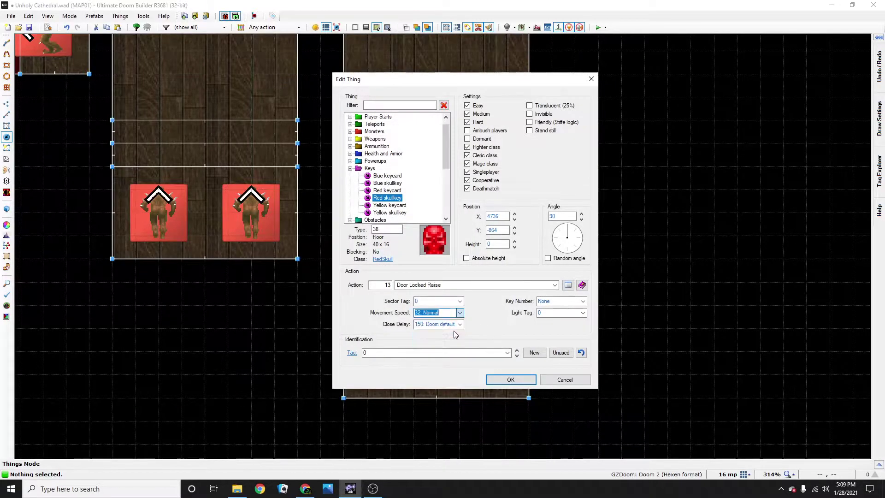
{"action": "left_click", "coordinate": [561, 303]}
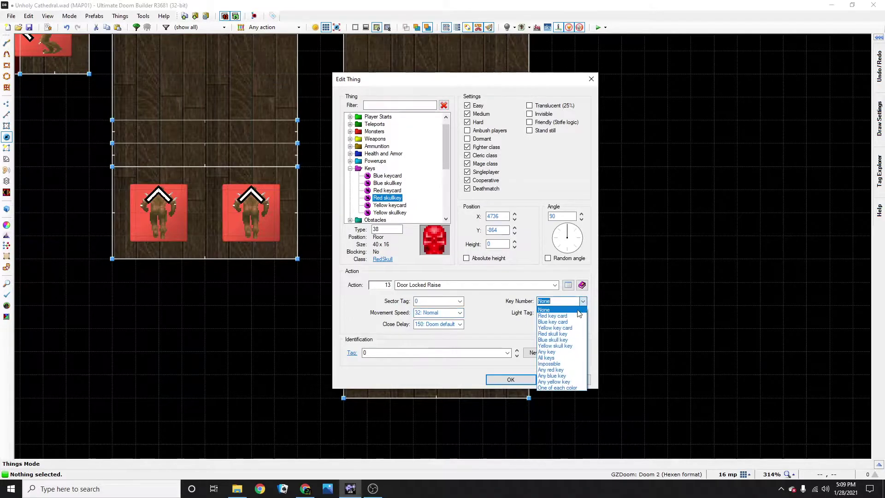
{"action": "left_click", "coordinate": [563, 334]}
{"action": "left_click", "coordinate": [553, 299]}
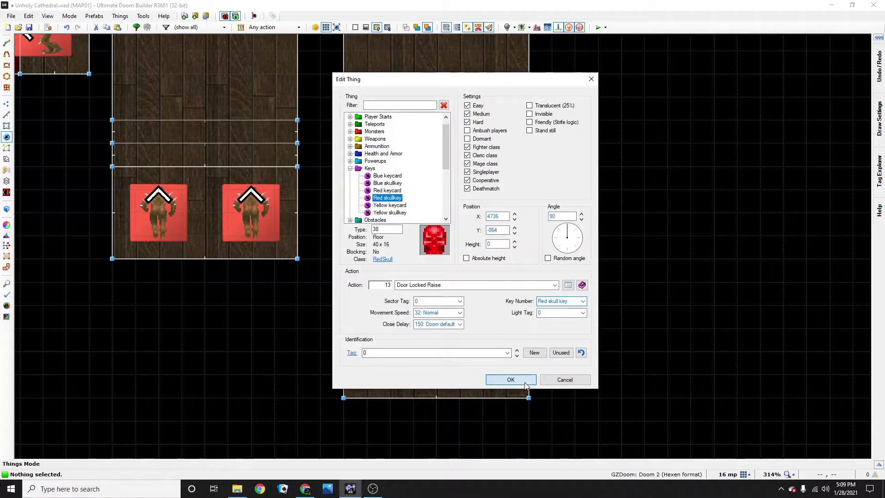
{"action": "left_click", "coordinate": [511, 380]}
Step: Examine the red skullkey's placement beside the red-bordered pedestal on the map
{"action": "scroll", "coordinate": [475, 267], "scroll_direction": "down", "scroll_amount": 3}
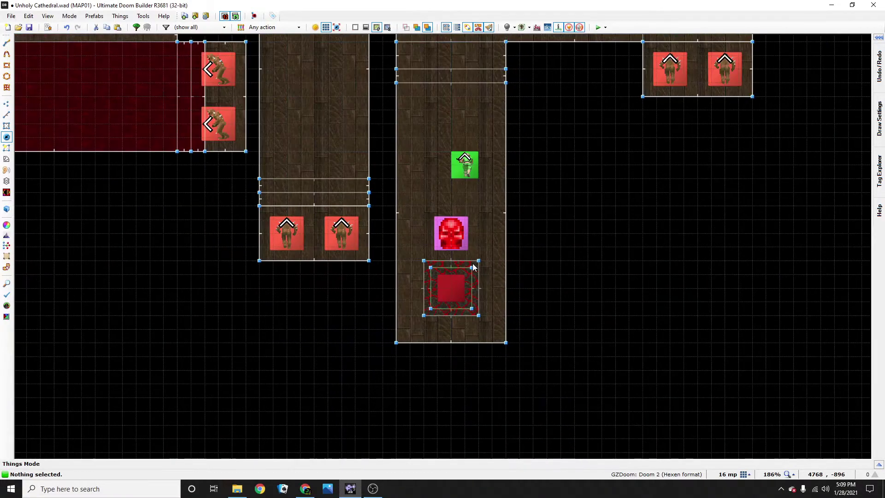
{"action": "scroll", "coordinate": [474, 267], "scroll_direction": "down", "scroll_amount": 2}
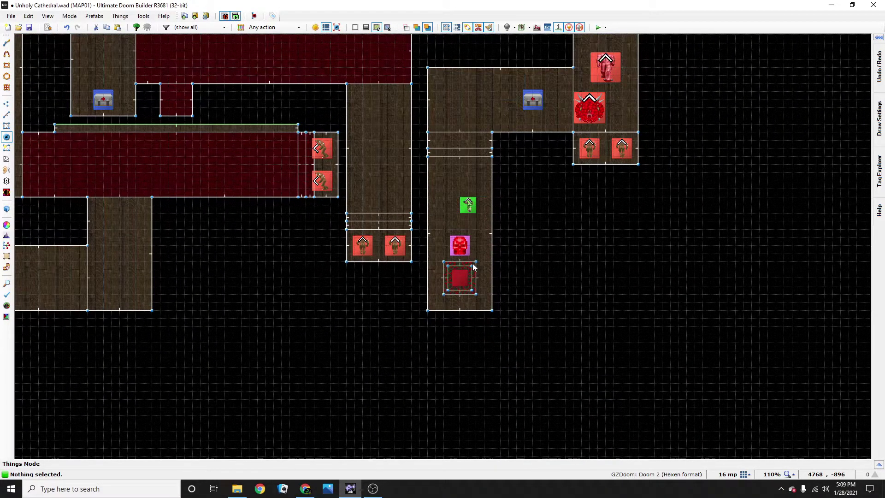
{"action": "scroll", "coordinate": [474, 267], "scroll_direction": "up", "scroll_amount": 2}
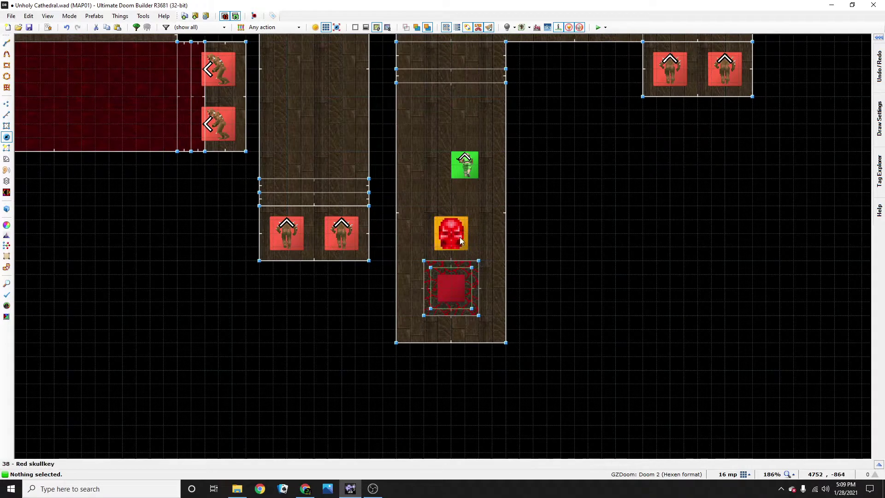
{"action": "scroll", "coordinate": [460, 236], "scroll_direction": "down", "scroll_amount": 2}
{"action": "scroll", "coordinate": [459, 241], "scroll_direction": "down", "scroll_amount": 2}
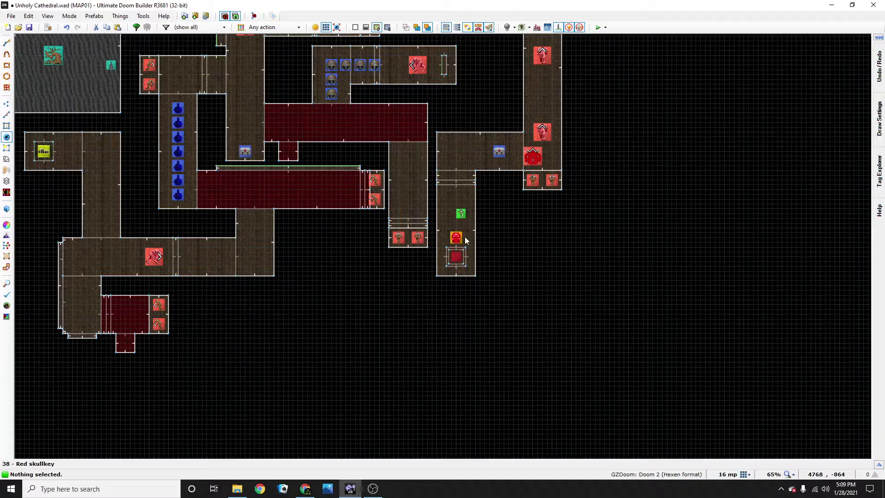
Step: Inspect the Tag 11 locked door and its red skull side trim in the 3D view, and return to the map
{"action": "key", "text": "Left"}
{"action": "key", "text": "Left"}
{"action": "key", "text": "Up"}
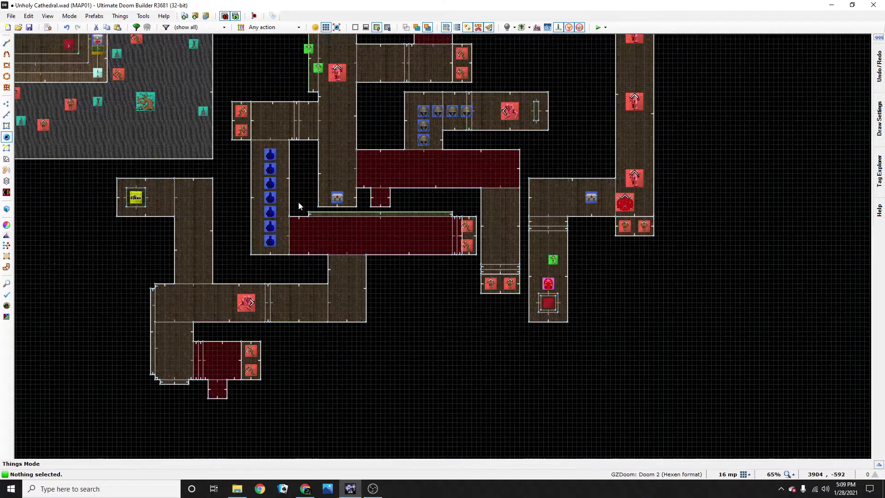
{"action": "key", "text": "Left"}
{"action": "key", "text": "Up"}
{"action": "scroll", "coordinate": [192, 198], "scroll_direction": "up", "scroll_amount": 2}
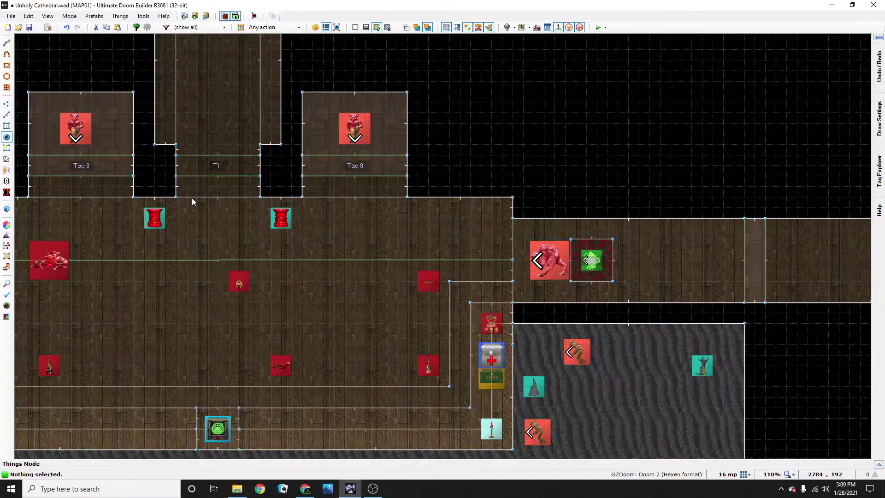
{"action": "scroll", "coordinate": [216, 174], "scroll_direction": "down", "scroll_amount": 1}
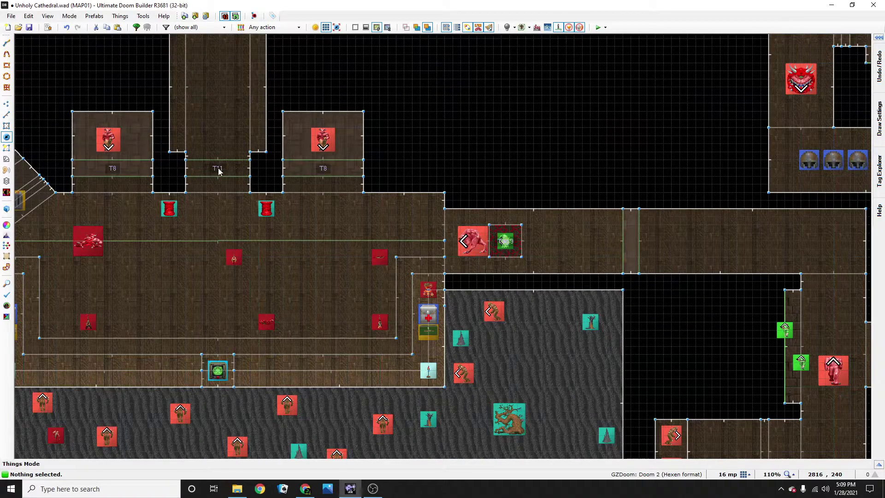
{"action": "key", "text": "q"}
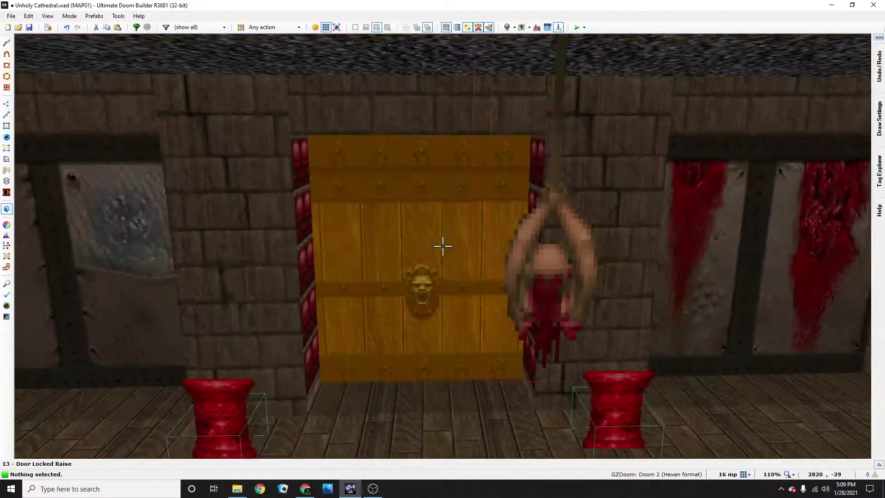
{"action": "key", "text": "w"}
{"action": "key", "text": "d"}
{"action": "key", "text": "s"}
{"action": "key", "text": "e"}
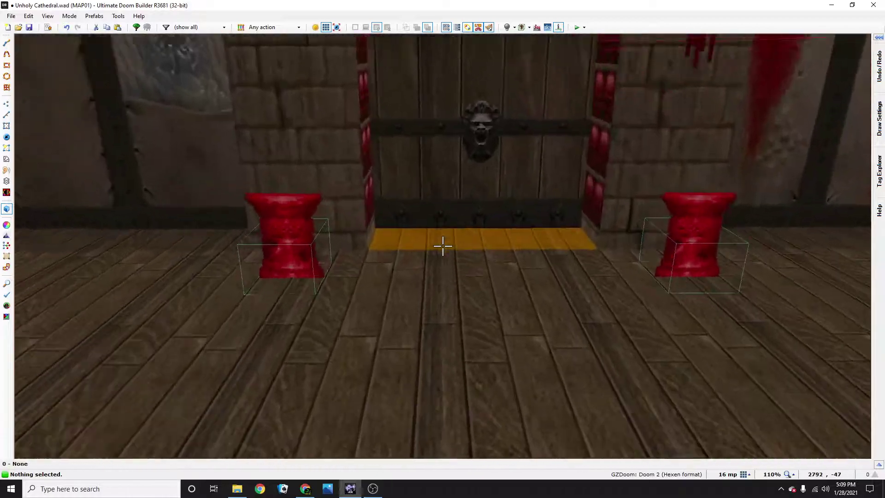
{"action": "key", "text": "s"}
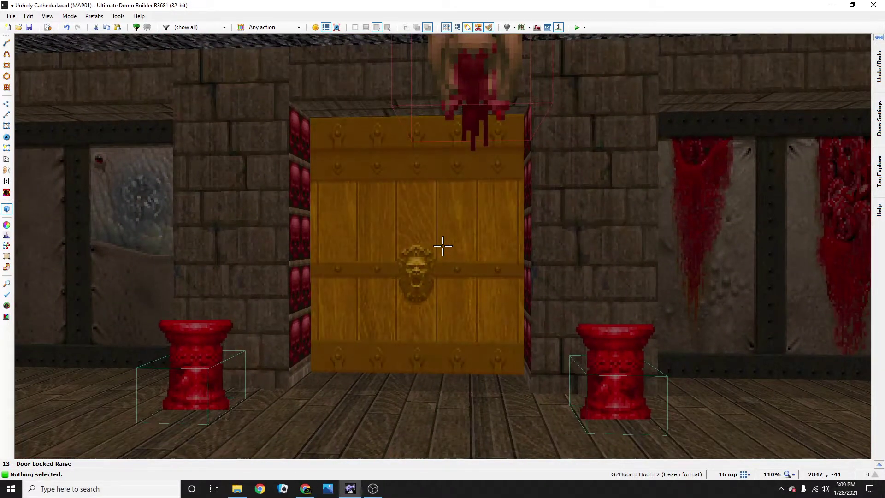
{"action": "key", "text": "e"}
{"action": "key", "text": "d"}
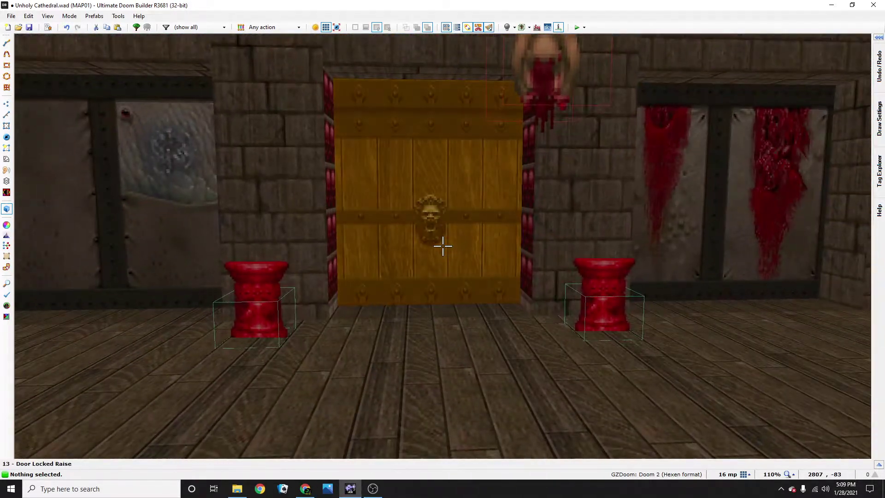
{"action": "key", "text": "e"}
{"action": "key", "text": "e"}
{"action": "key", "text": "d"}
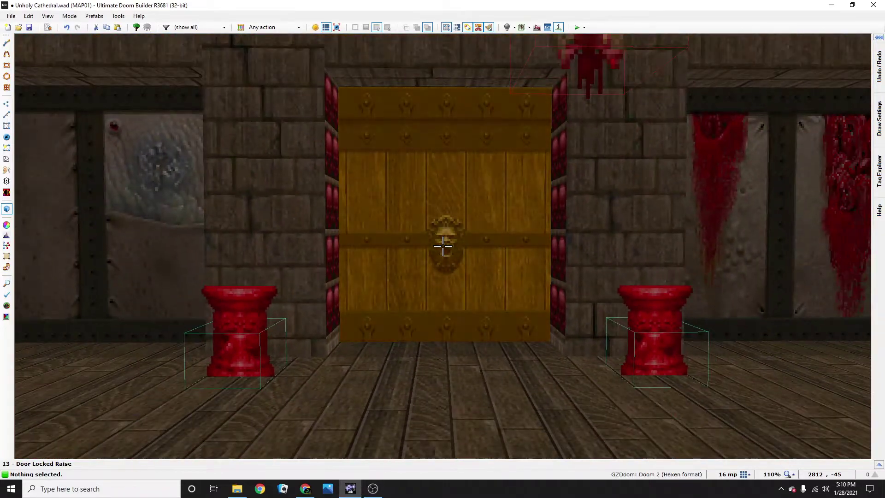
{"action": "key", "text": "f"}
{"action": "key", "text": "s"}
{"action": "key", "text": "s"}
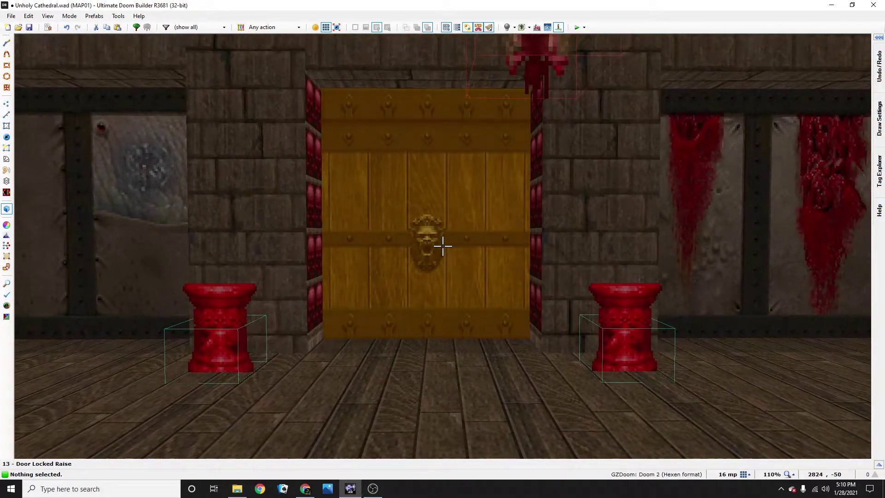
{"action": "key", "text": "d"}
{"action": "key", "text": "w"}
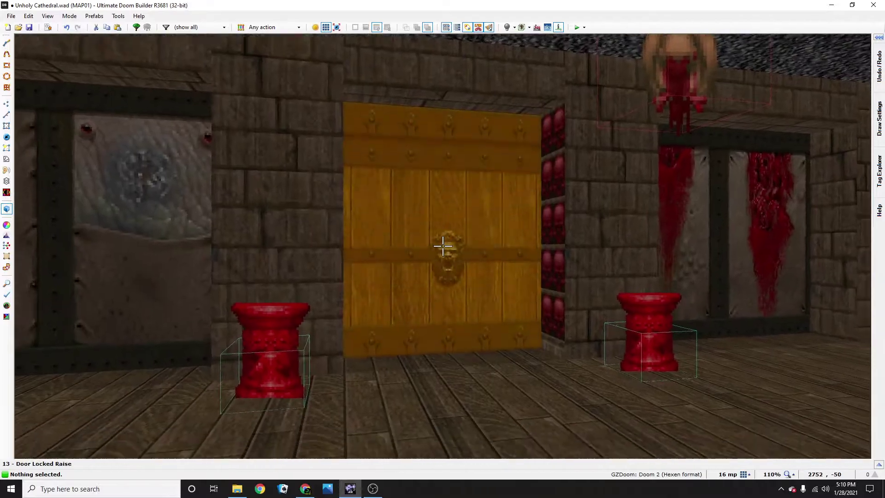
{"action": "key", "text": "w"}
{"action": "key", "text": "s"}
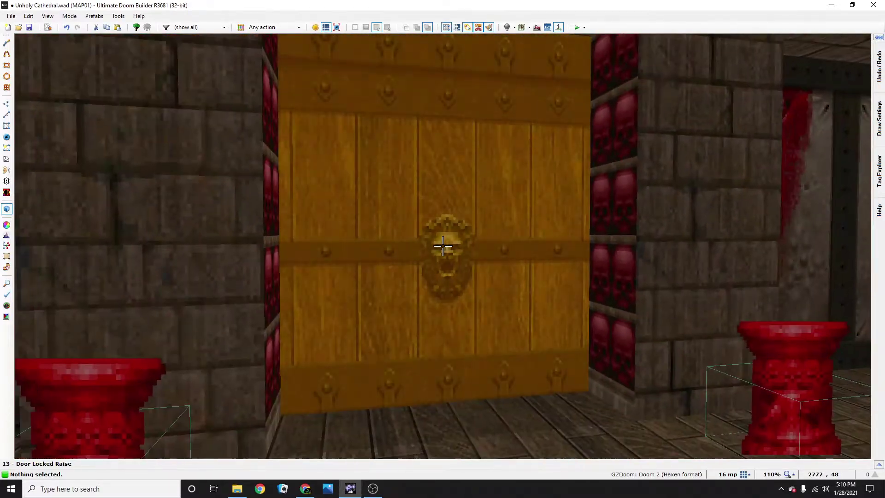
{"action": "key", "text": "q"}
{"action": "scroll", "coordinate": [449, 273], "scroll_direction": "down", "scroll_amount": 6}
{"action": "scroll", "coordinate": [449, 273], "scroll_direction": "up", "scroll_amount": 7}
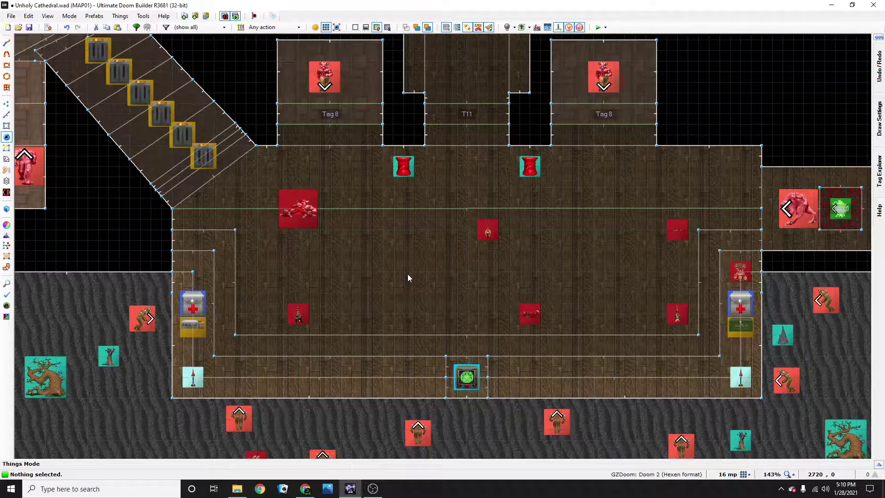
{"action": "key", "text": "Up"}
{"action": "scroll", "coordinate": [453, 283], "scroll_direction": "up", "scroll_amount": 4}
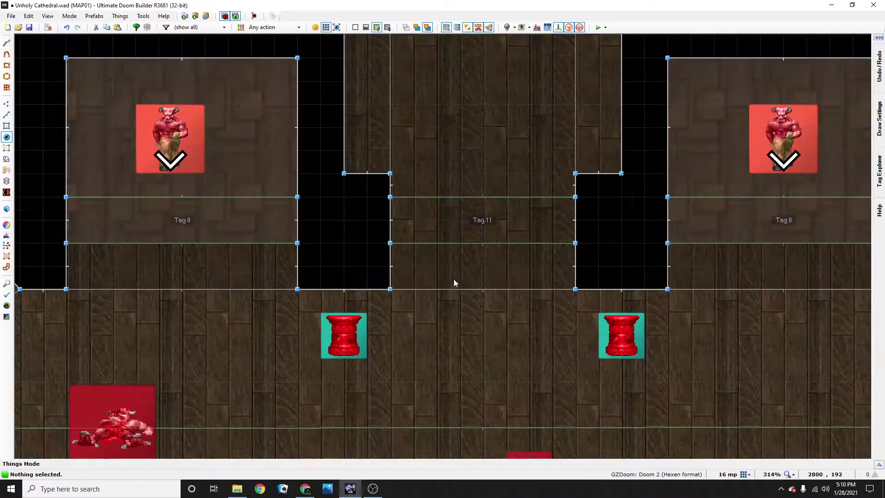
{"action": "scroll", "coordinate": [453, 283], "scroll_direction": "down", "scroll_amount": 4}
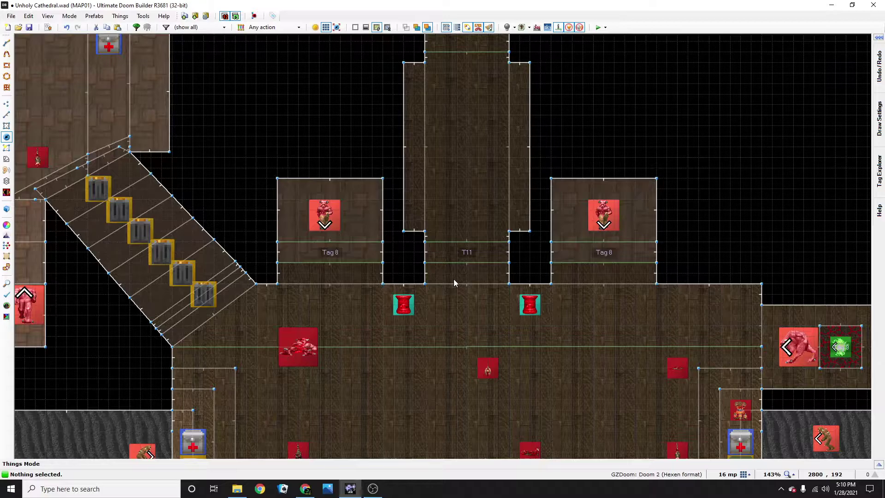
{"action": "scroll", "coordinate": [454, 283], "scroll_direction": "up", "scroll_amount": 4}
{"action": "key", "text": "Right"}
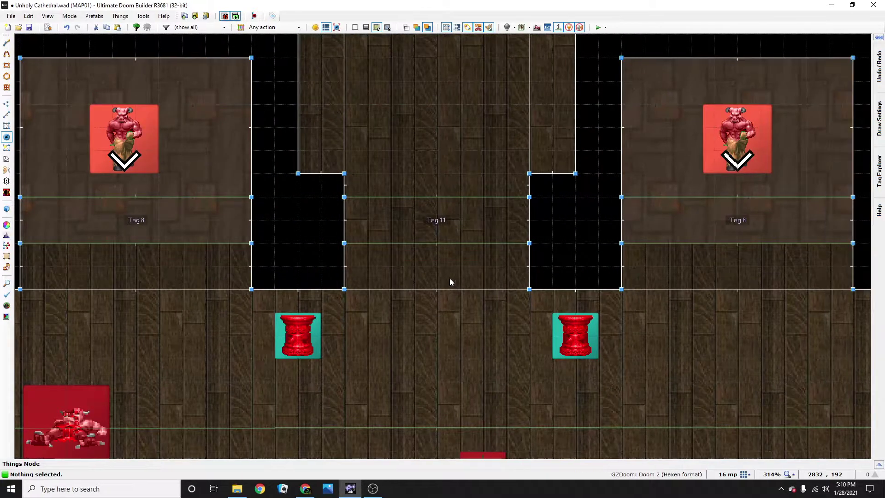
{"action": "scroll", "coordinate": [450, 280], "scroll_direction": "down", "scroll_amount": 2}
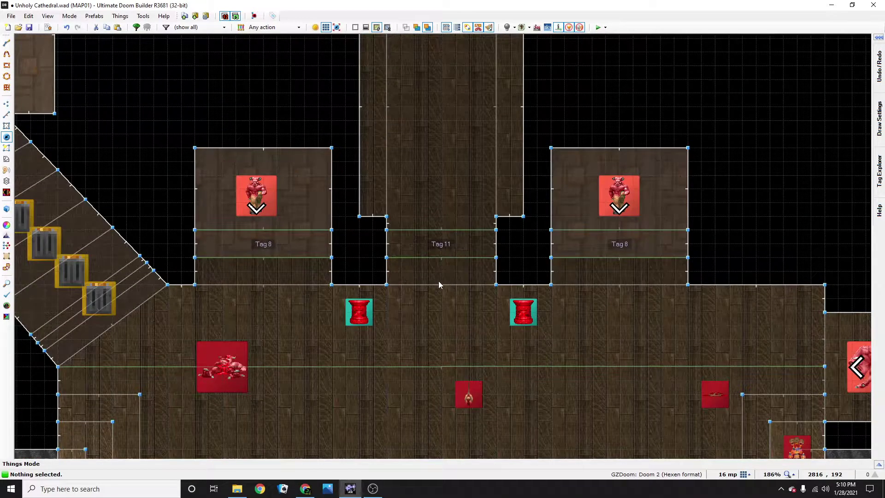
{"action": "scroll", "coordinate": [438, 284], "scroll_direction": "down", "scroll_amount": 2}
{"action": "scroll", "coordinate": [439, 285], "scroll_direction": "up", "scroll_amount": 3}
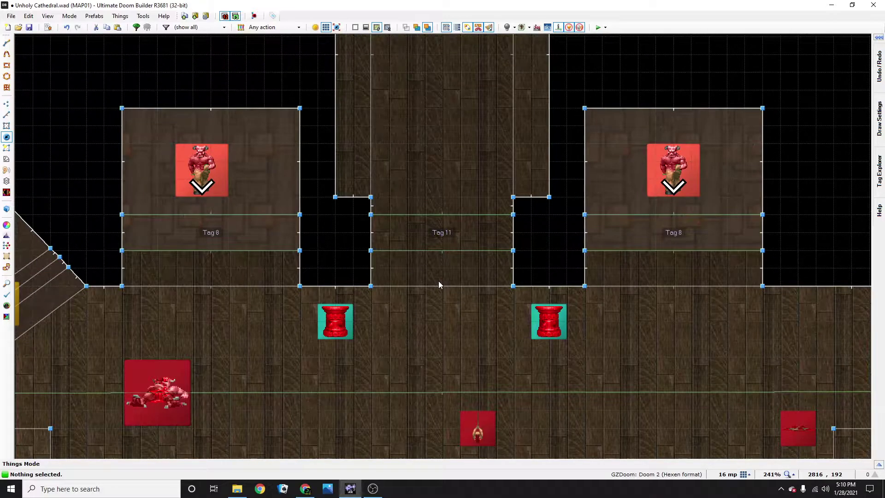
{"action": "key", "text": "Down"}
{"action": "key", "text": "Up"}
{"action": "scroll", "coordinate": [439, 282], "scroll_direction": "up", "scroll_amount": 3}
{"action": "scroll", "coordinate": [439, 282], "scroll_direction": "up", "scroll_amount": 3}
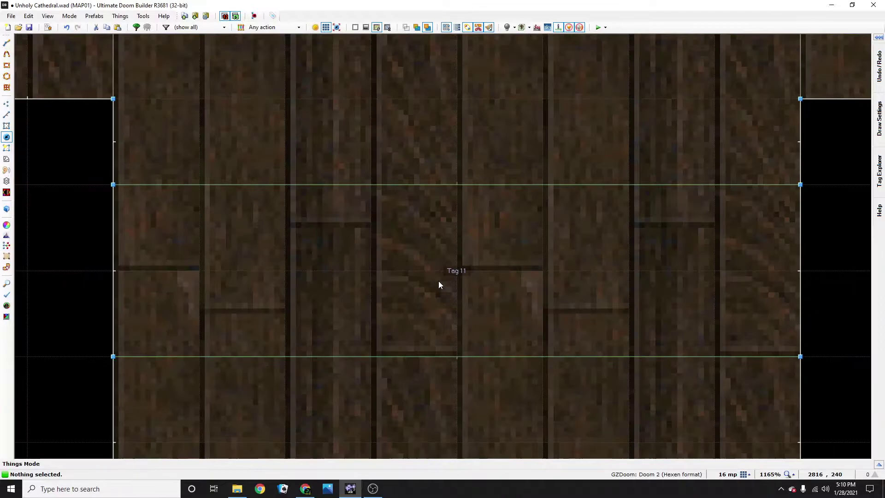
{"action": "scroll", "coordinate": [439, 282], "scroll_direction": "down", "scroll_amount": 6}
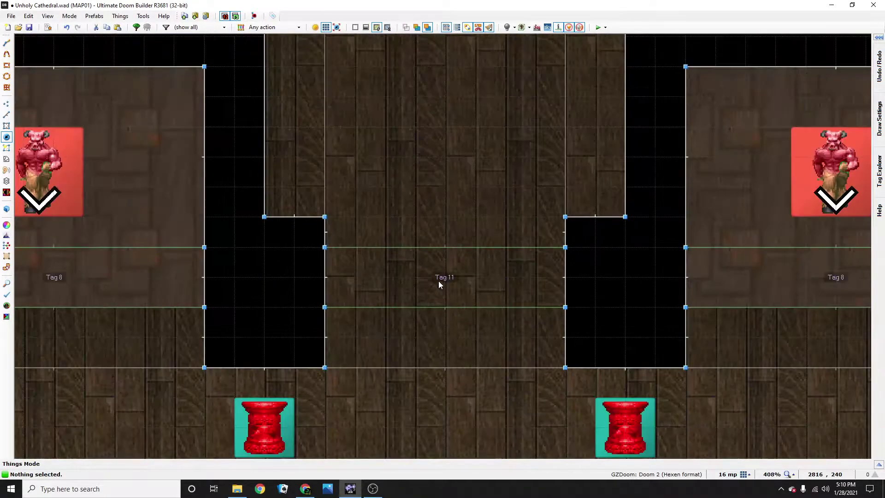
{"action": "scroll", "coordinate": [438, 282], "scroll_direction": "down", "scroll_amount": 3}
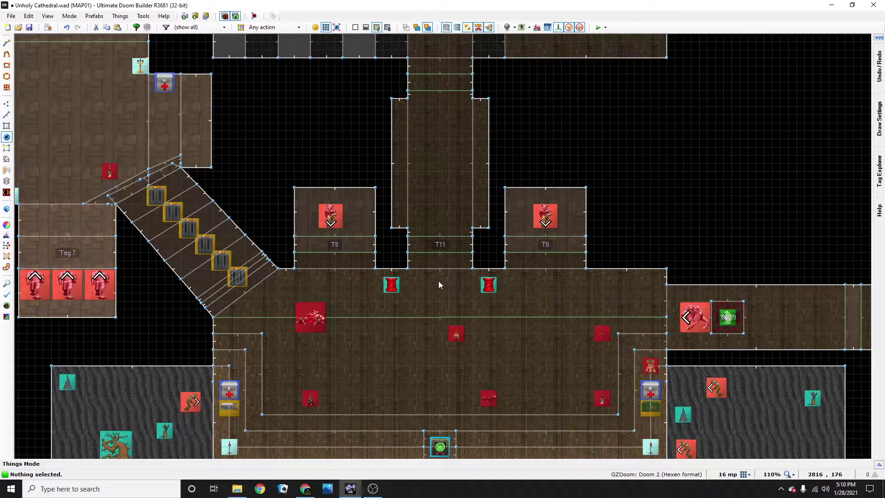
{"action": "scroll", "coordinate": [439, 284], "scroll_direction": "down", "scroll_amount": 1}
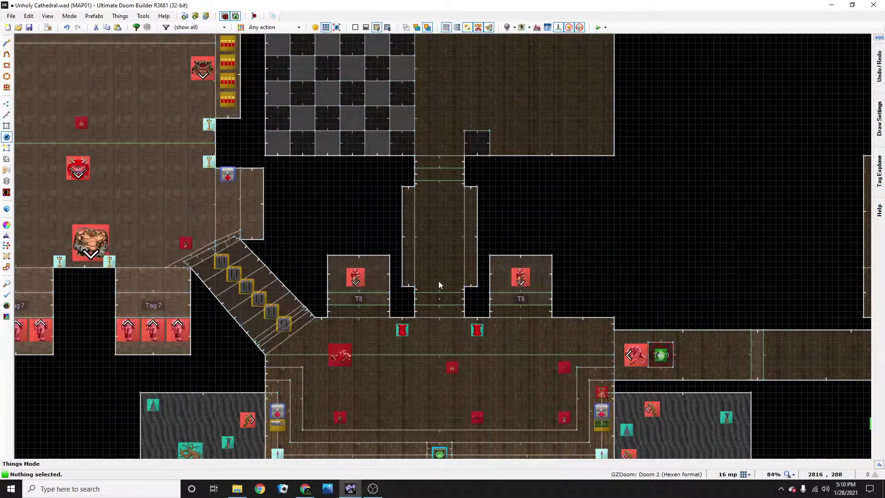
{"action": "scroll", "coordinate": [438, 283], "scroll_direction": "down", "scroll_amount": 1}
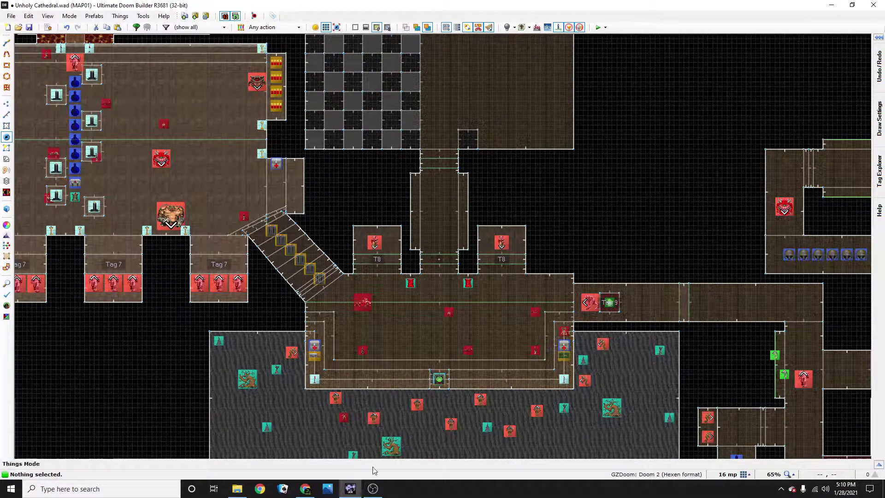